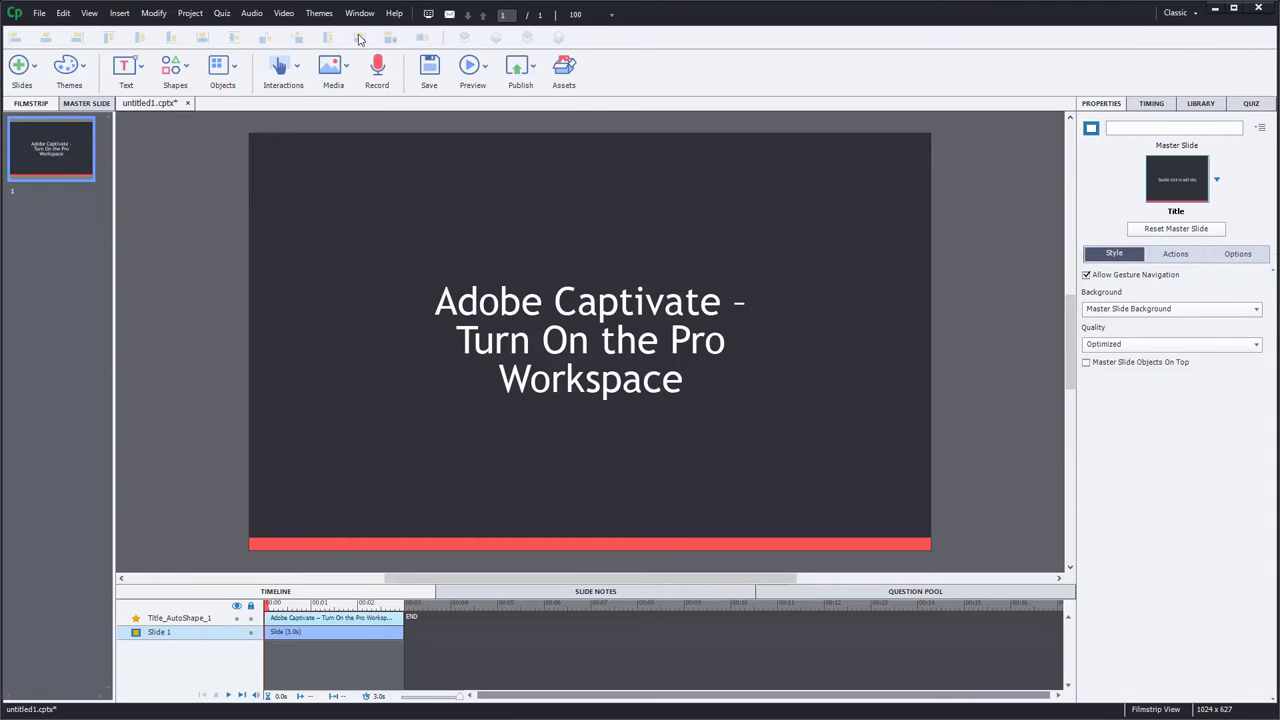
Step: Quit Captivate while untitled1.cptx still has unsaved changes
{"action": "left_click", "coordinate": [1259, 9]}
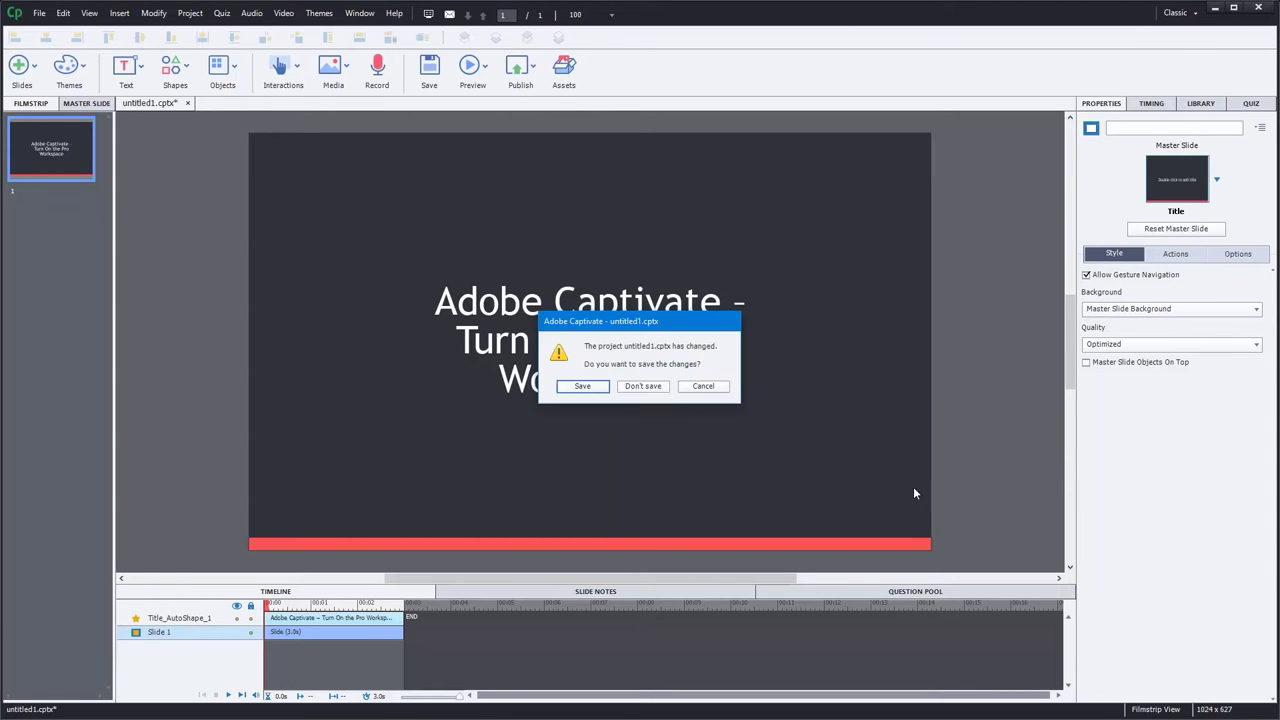
Step: Discard the project's changes and run CleanPreferencesWin.bat from the Captivate utils folder
{"action": "left_click", "coordinate": [643, 388]}
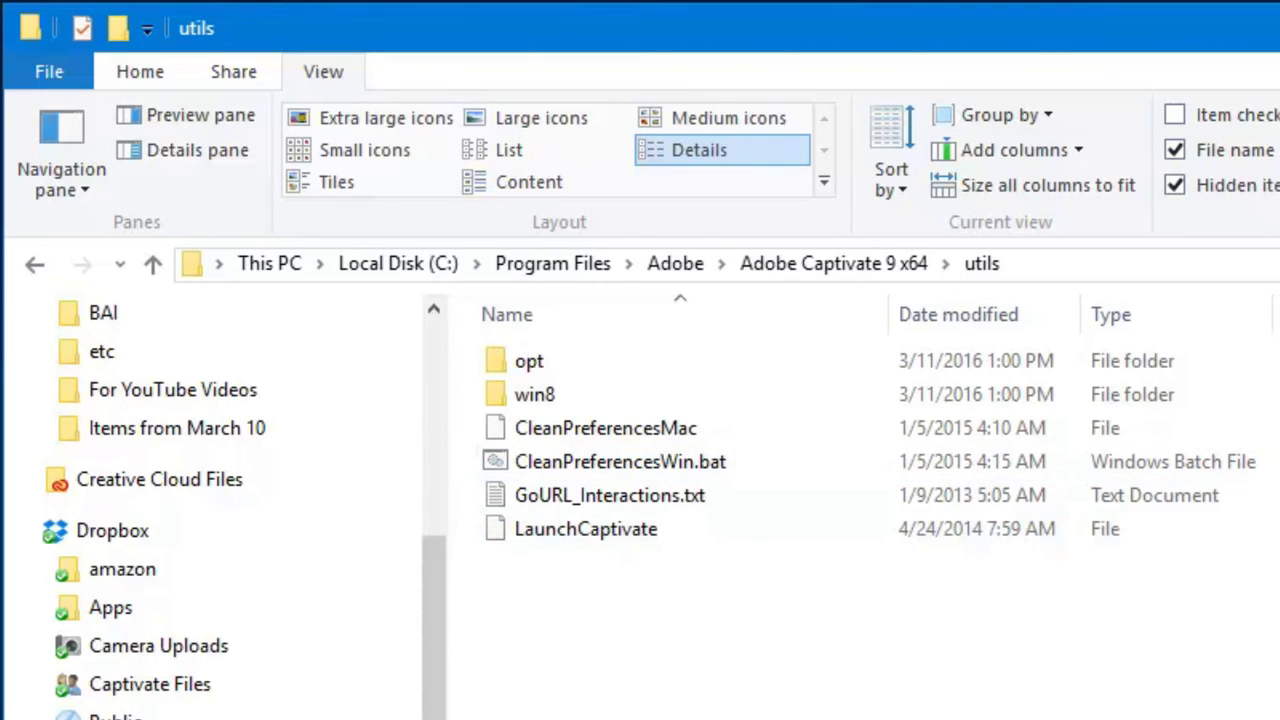
{"action": "double_click", "coordinate": [676, 463]}
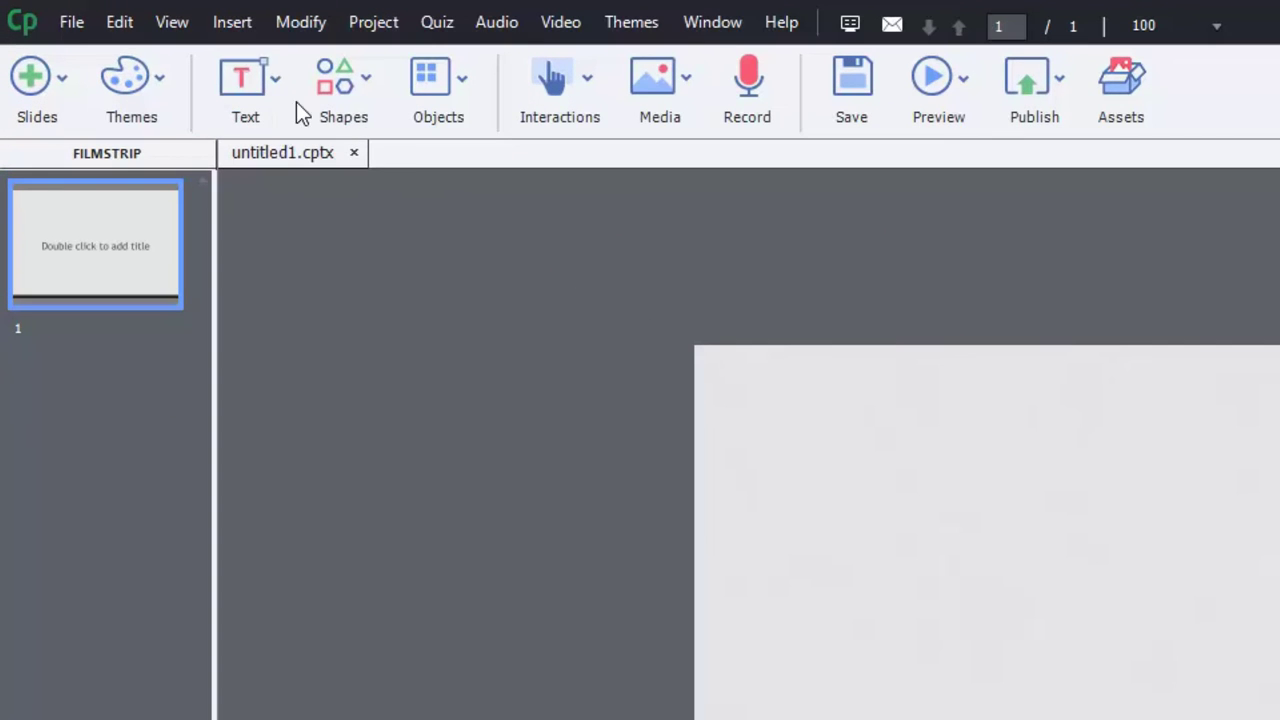
Step: Turn on 'Enable custom workspaces/panel undocking' in Edit > Preferences
{"action": "left_click", "coordinate": [131, 32]}
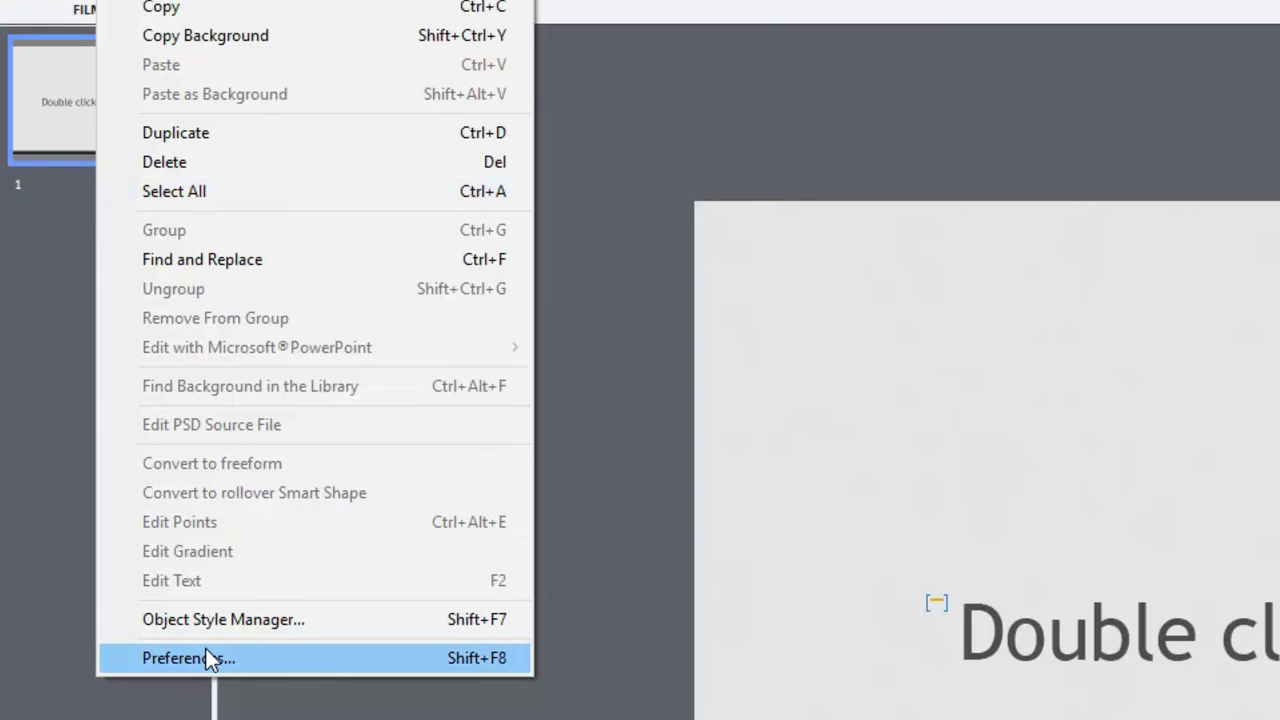
{"action": "left_click", "coordinate": [188, 658]}
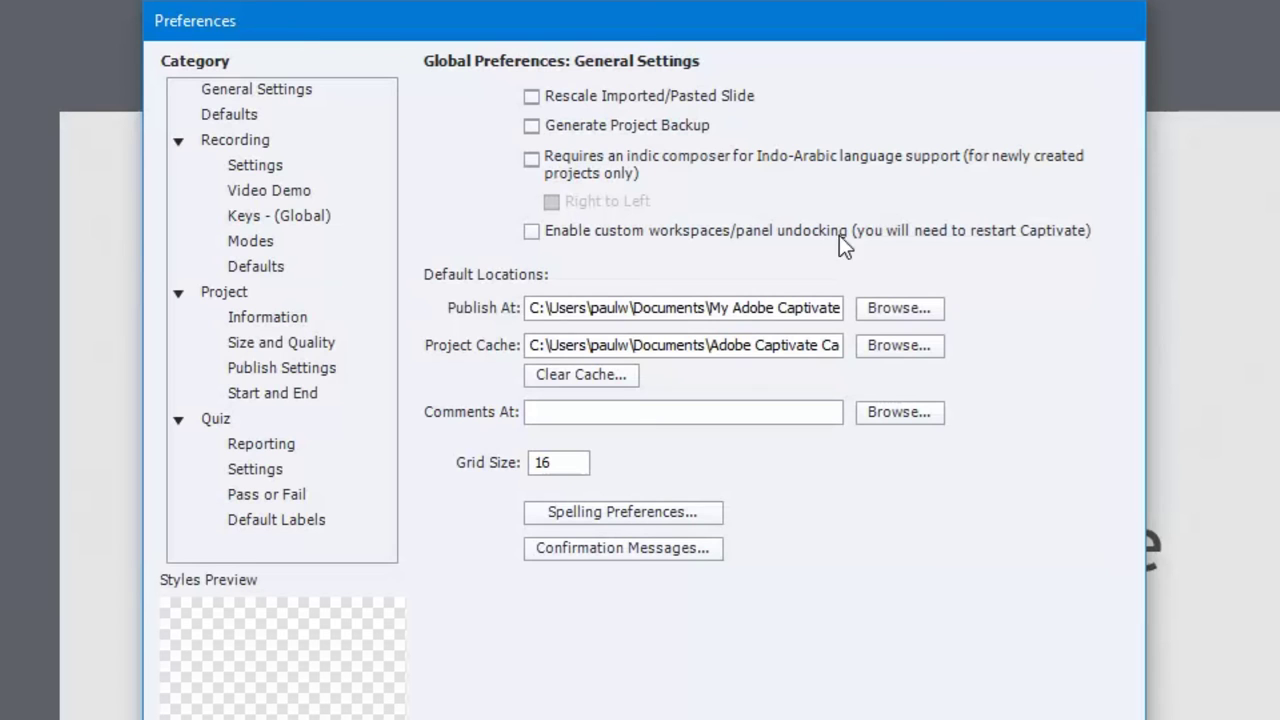
{"action": "left_click", "coordinate": [531, 233]}
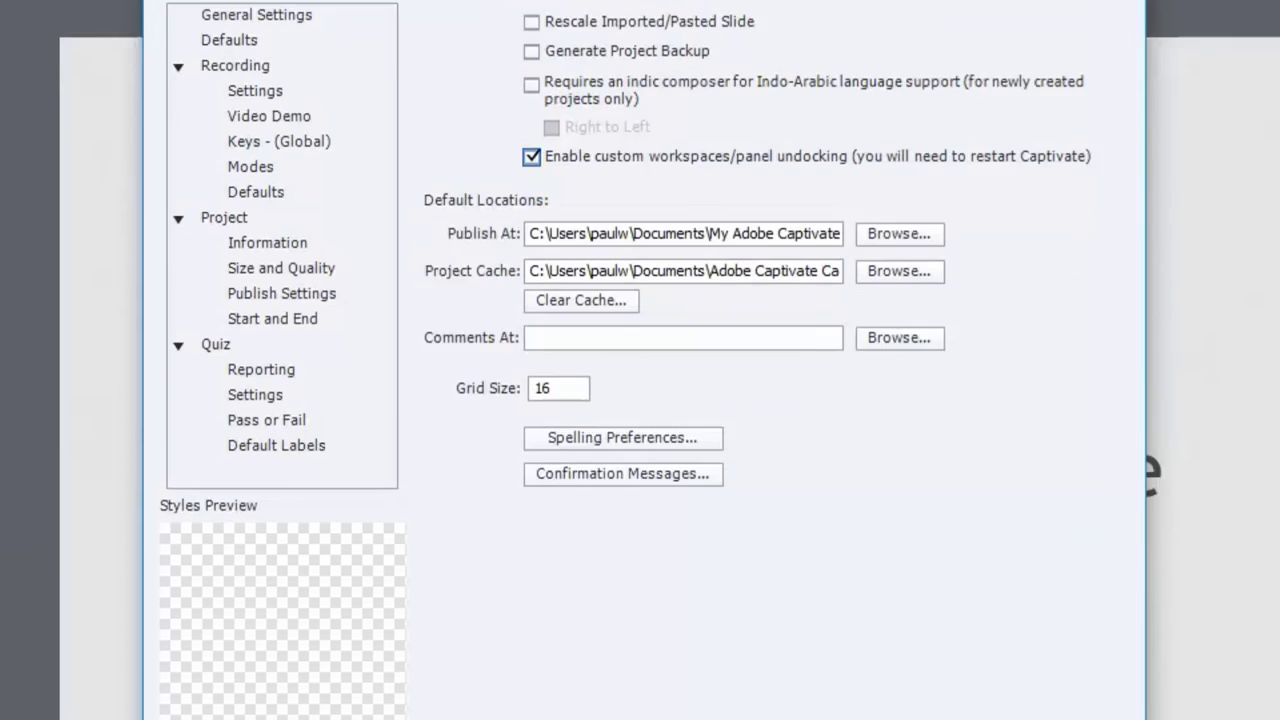
{"action": "left_click", "coordinate": [893, 615]}
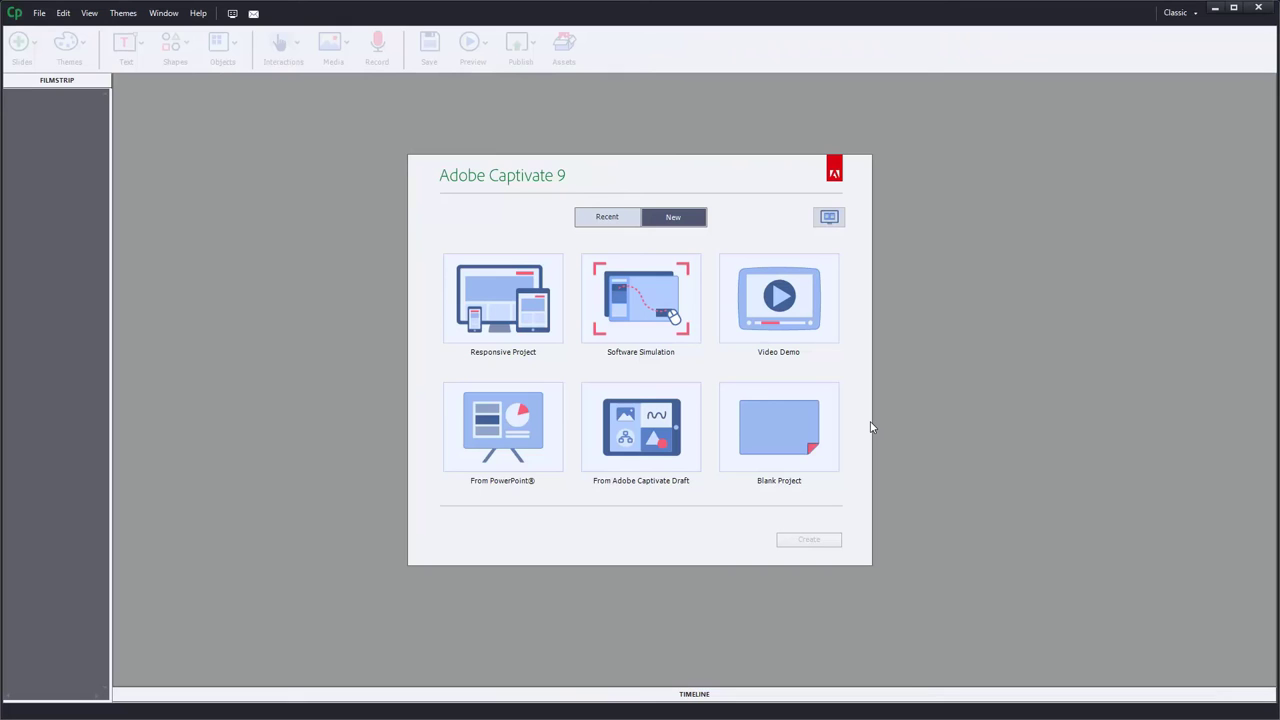
Step: Create a new Blank Project from the welcome screen's New tab
{"action": "left_click", "coordinate": [773, 432]}
{"action": "left_click", "coordinate": [808, 540]}
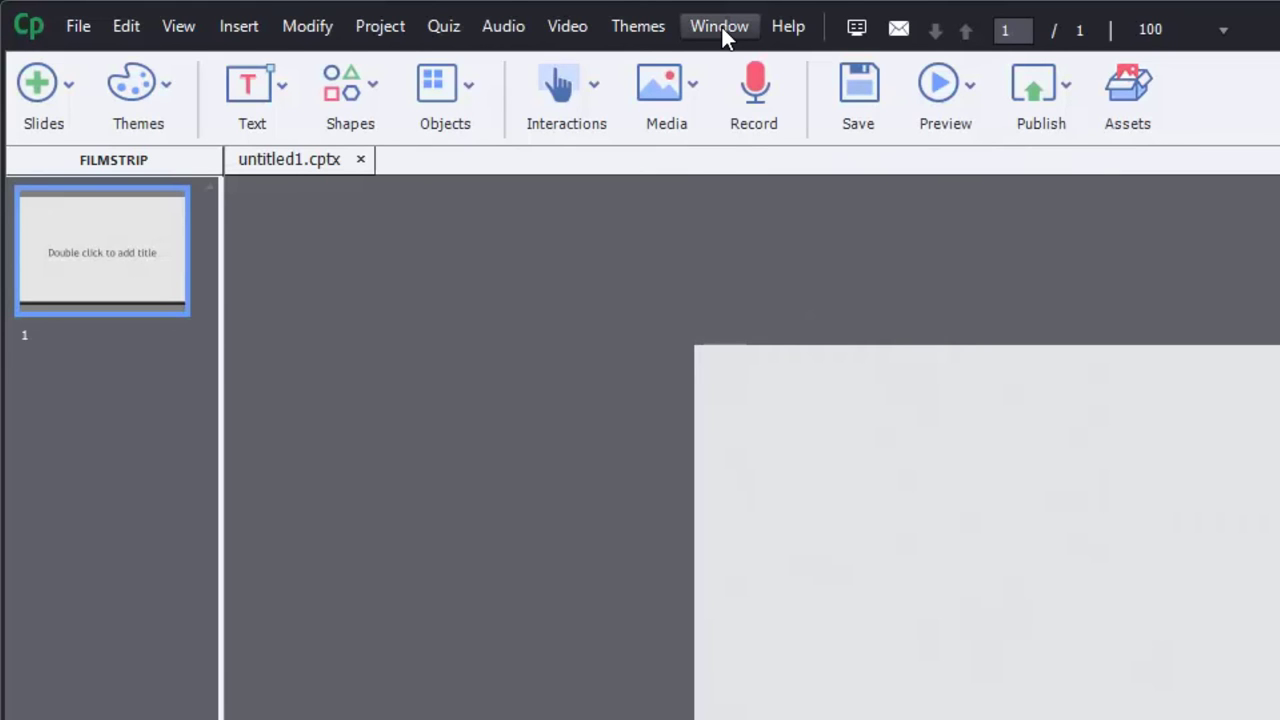
Step: Show the Align toolbar and draw three rectangle shapes on slide 1
{"action": "left_click", "coordinate": [720, 28]}
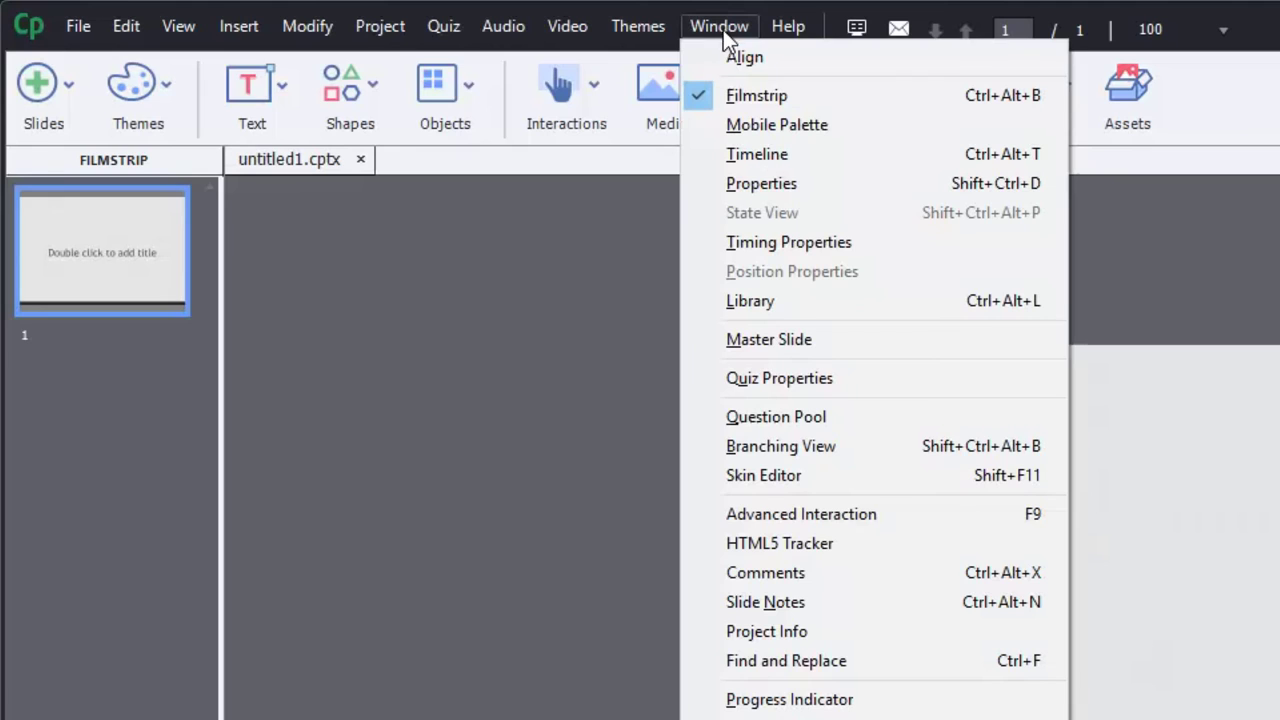
{"action": "left_click", "coordinate": [735, 55]}
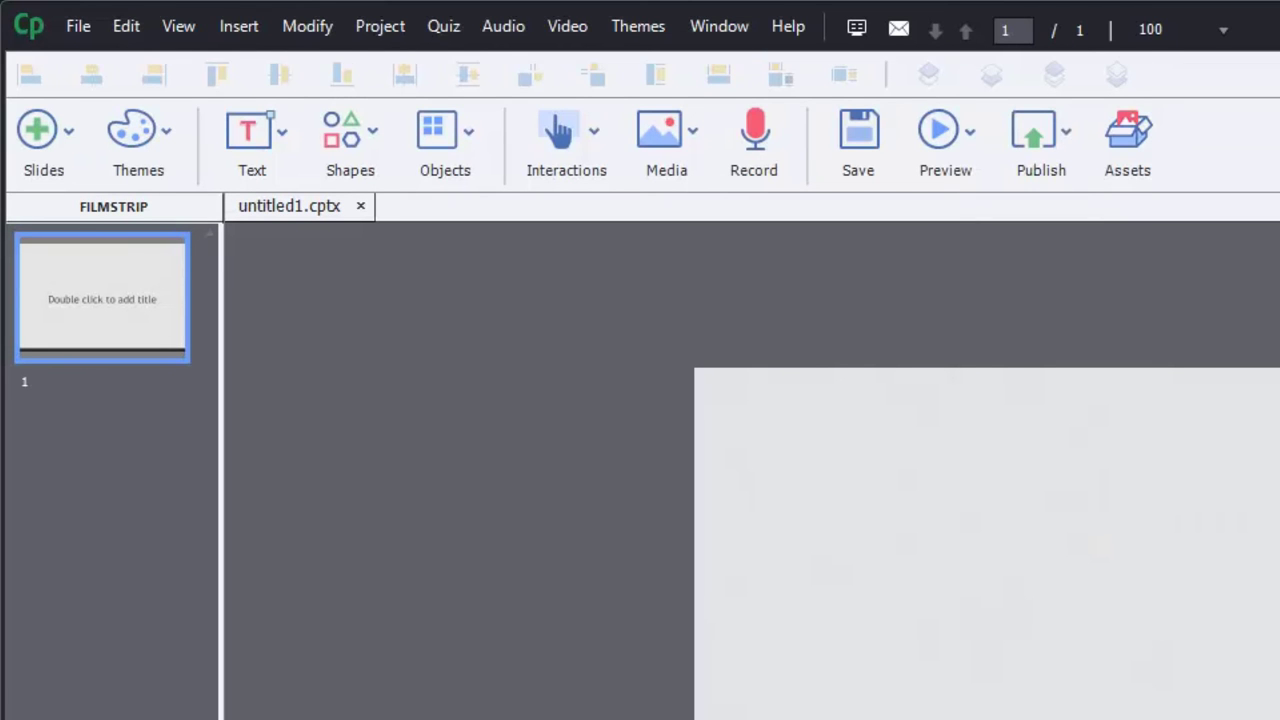
{"action": "left_click", "coordinate": [364, 140]}
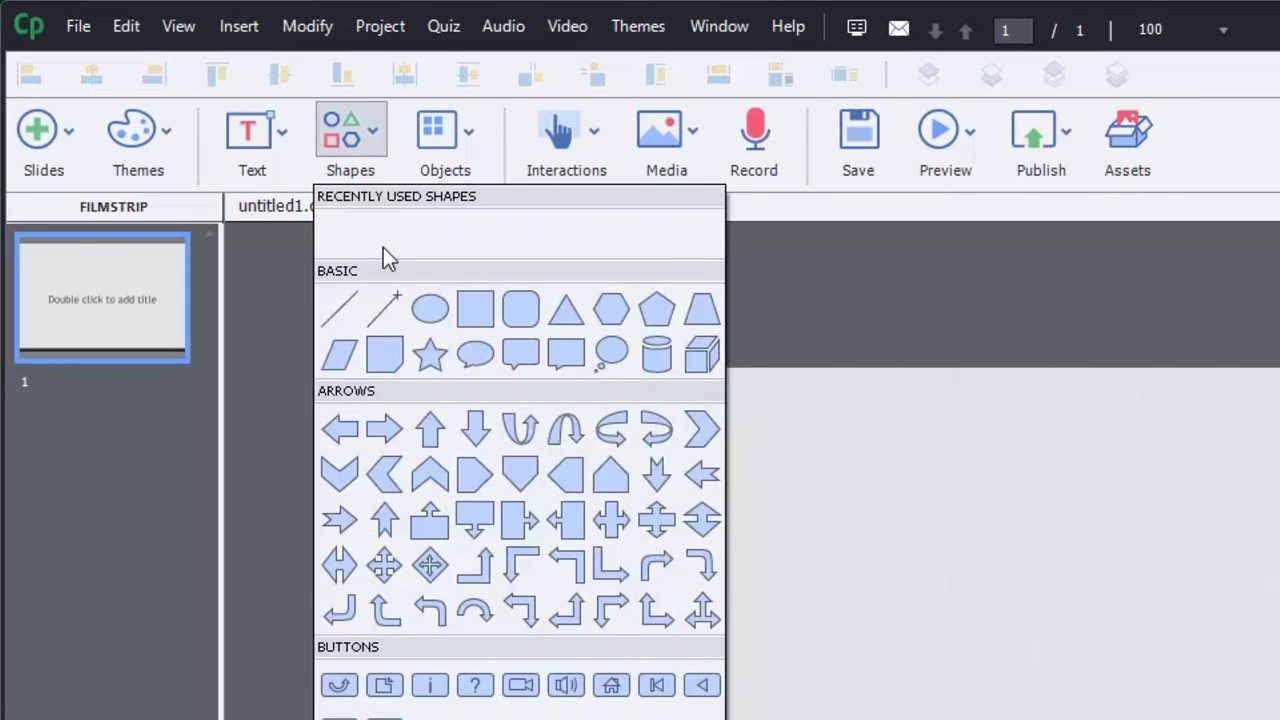
{"action": "left_click", "coordinate": [472, 306]}
{"action": "left_click_drag", "start_coordinate": [947, 546], "coordinate": [1100, 617]}
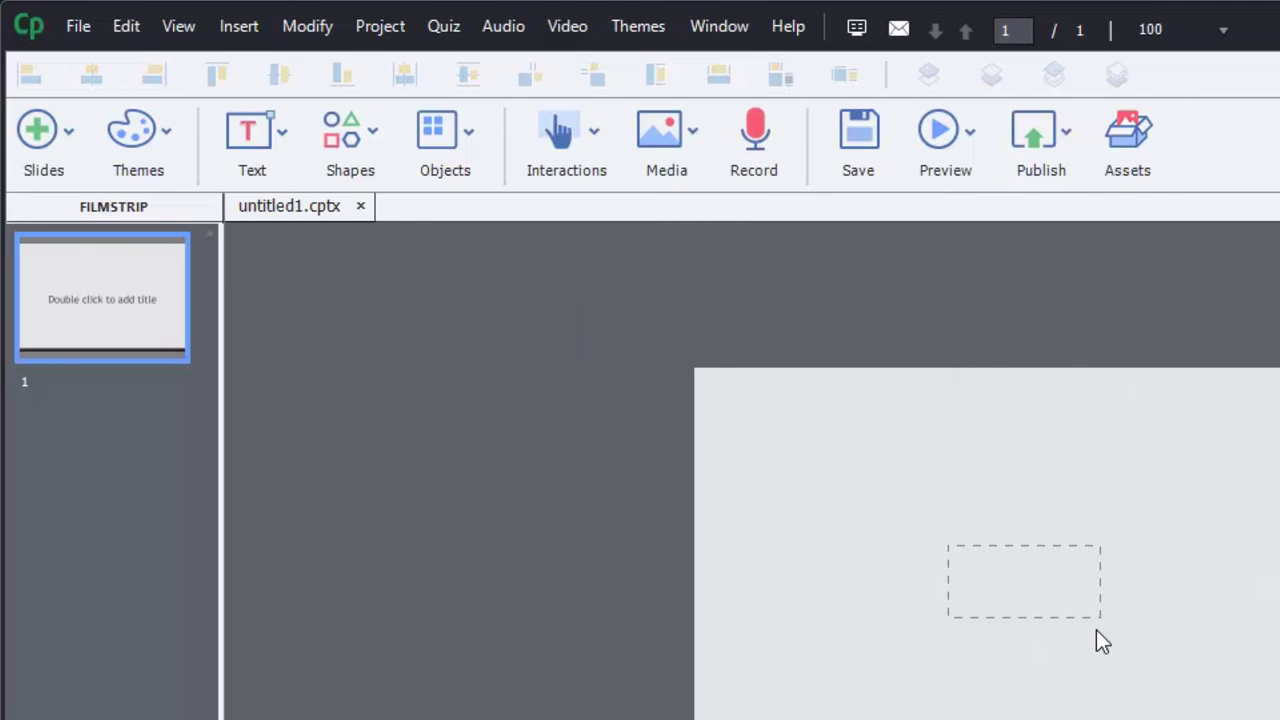
{"action": "left_click", "coordinate": [372, 130]}
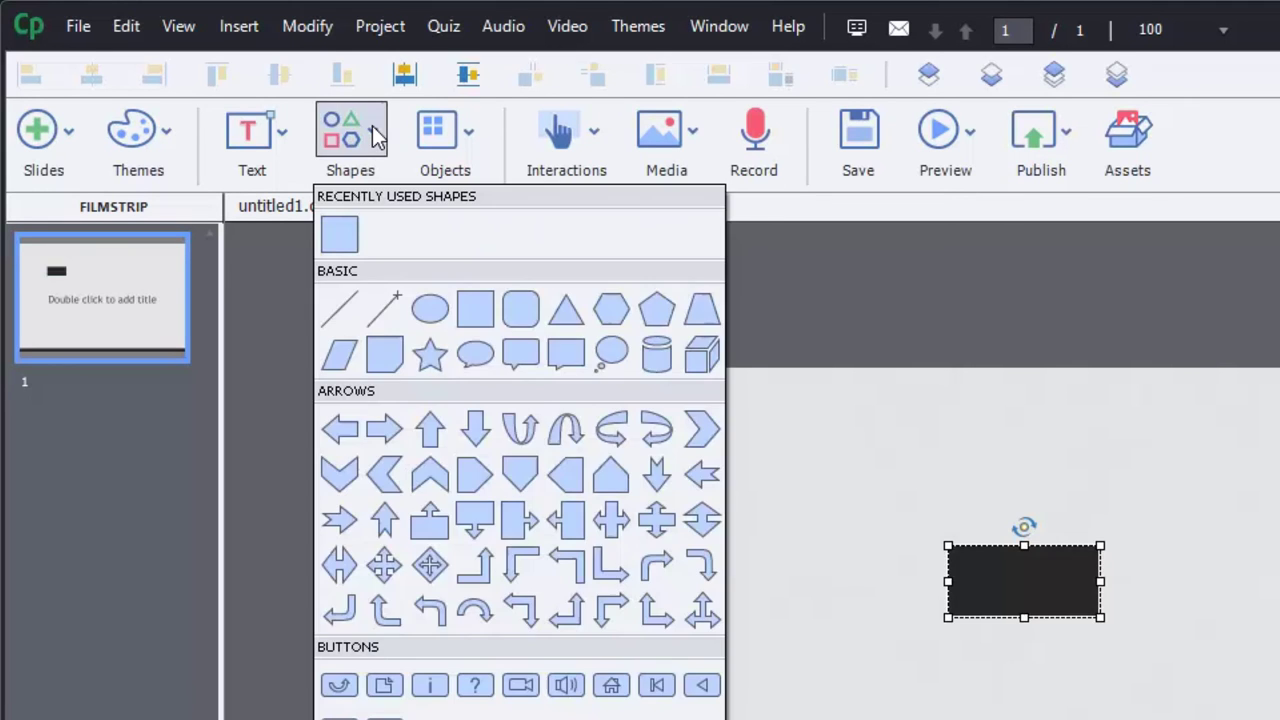
{"action": "left_click", "coordinate": [340, 229]}
{"action": "left_click_drag", "start_coordinate": [1241, 547], "coordinate": [1279, 652]}
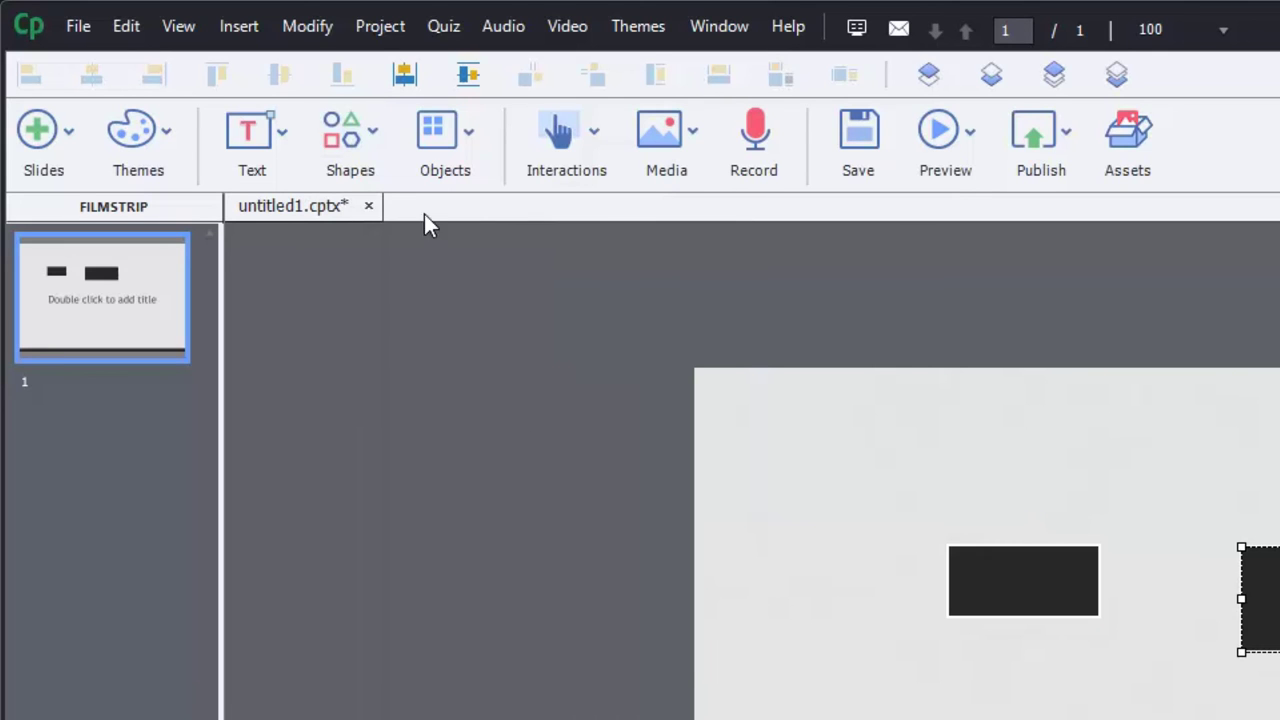
{"action": "left_click", "coordinate": [366, 155]}
{"action": "left_click", "coordinate": [340, 236]}
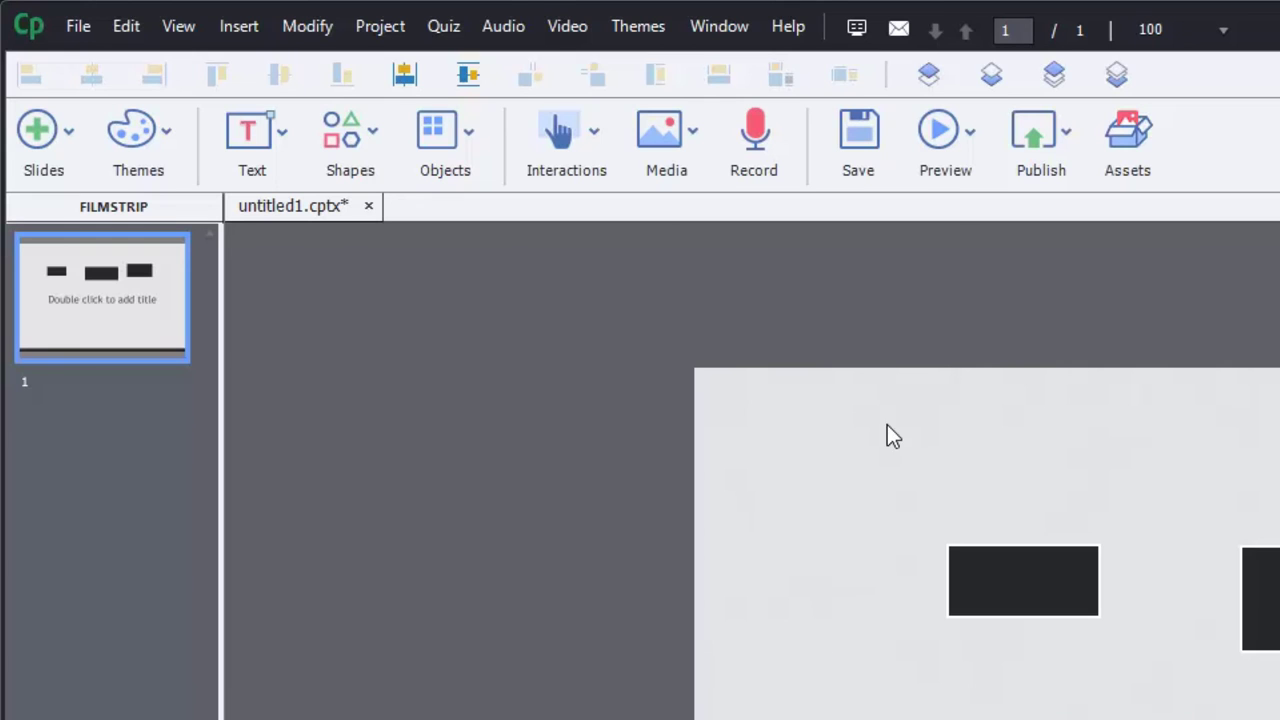
{"action": "left_click_drag", "start_coordinate": [884, 434], "coordinate": [1279, 598]}
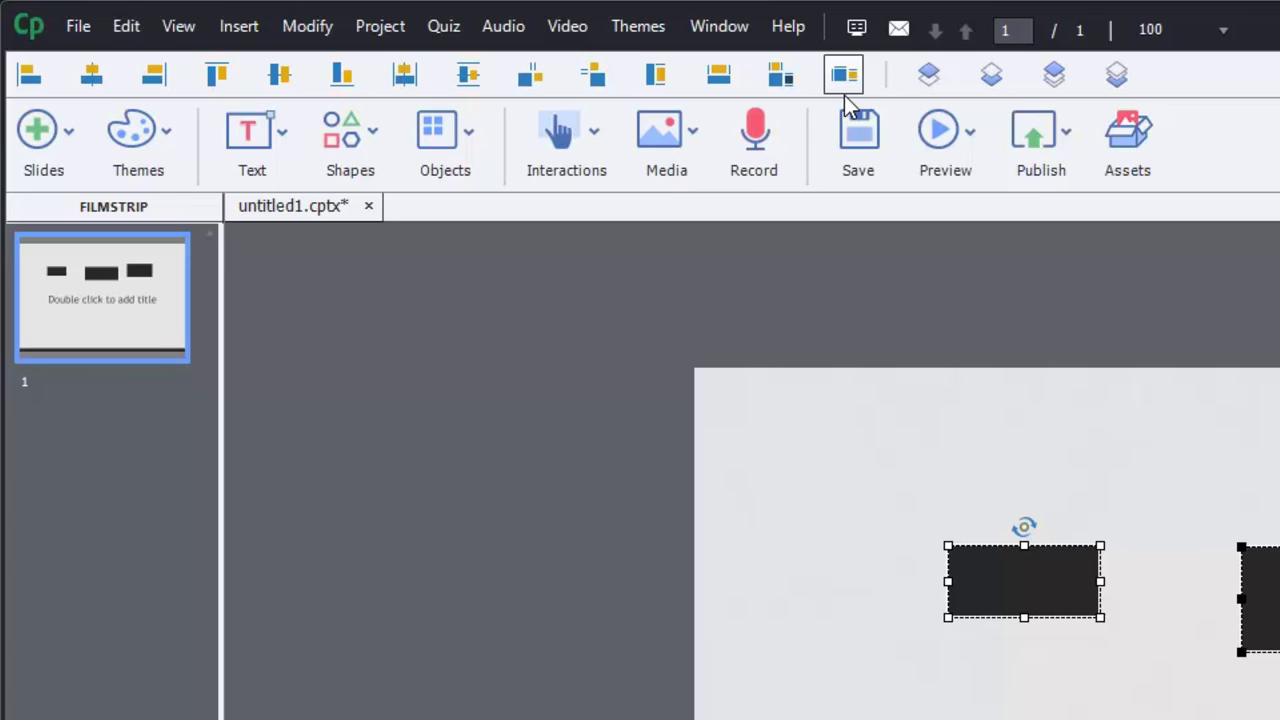
Step: Make the three rectangles equal size, top-aligned and evenly spaced, then adjust their stacking order
{"action": "left_click", "coordinate": [779, 74]}
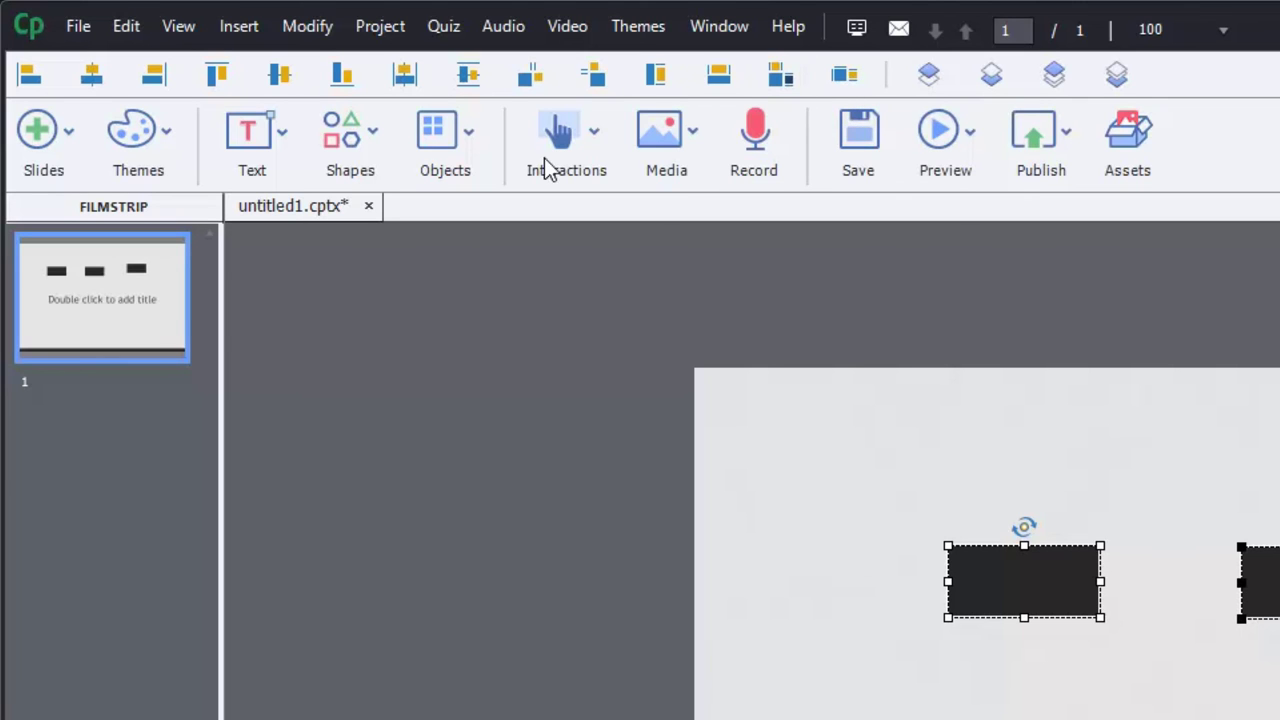
{"action": "left_click", "coordinate": [216, 80]}
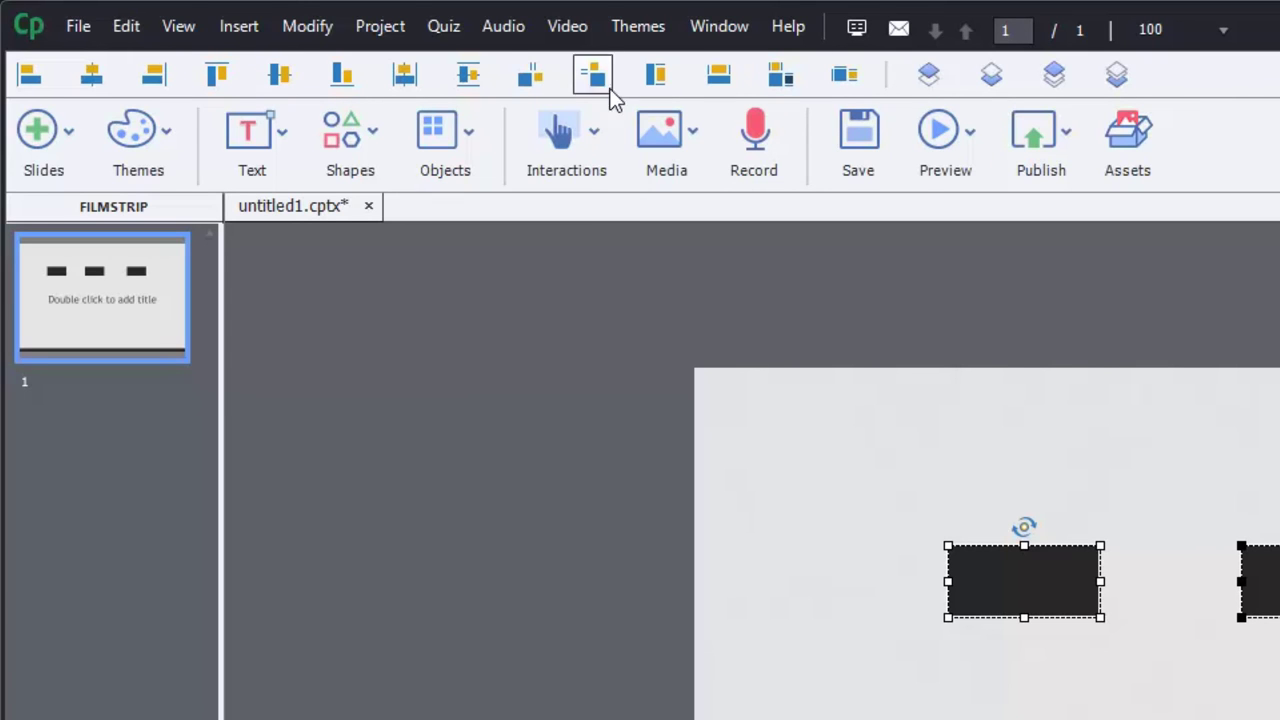
{"action": "left_click", "coordinate": [528, 80]}
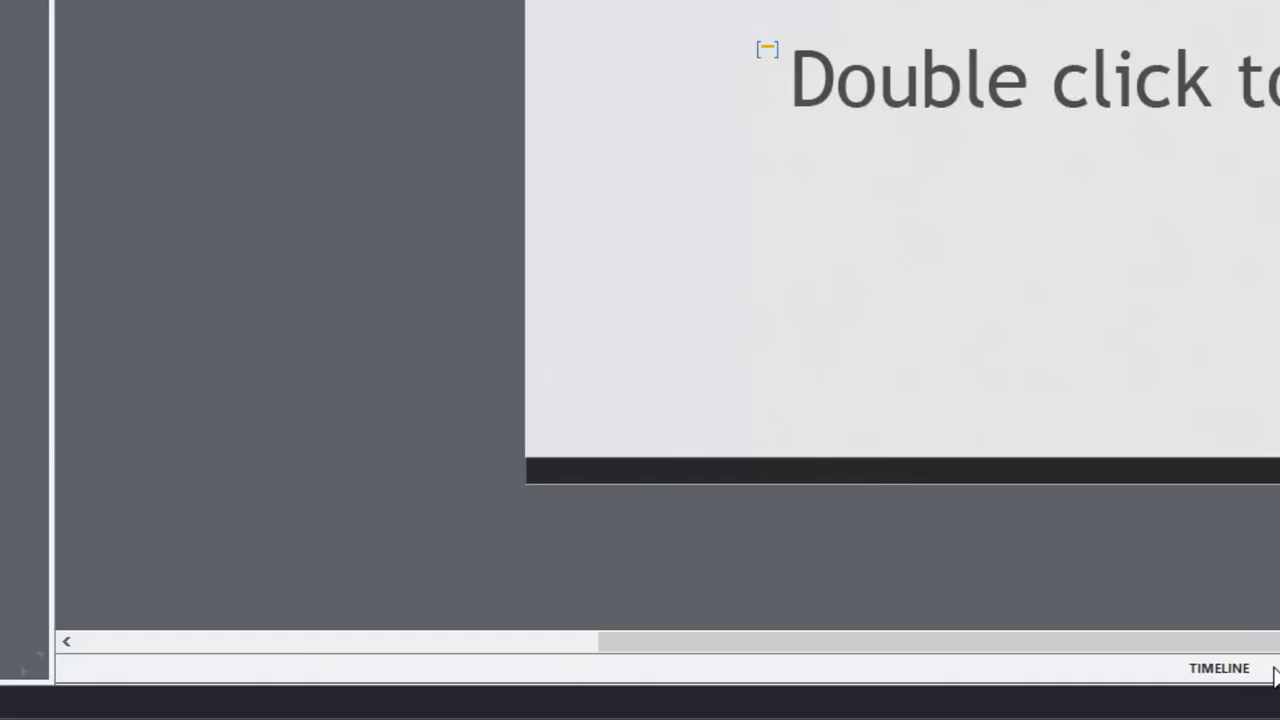
{"action": "left_click", "coordinate": [1223, 668]}
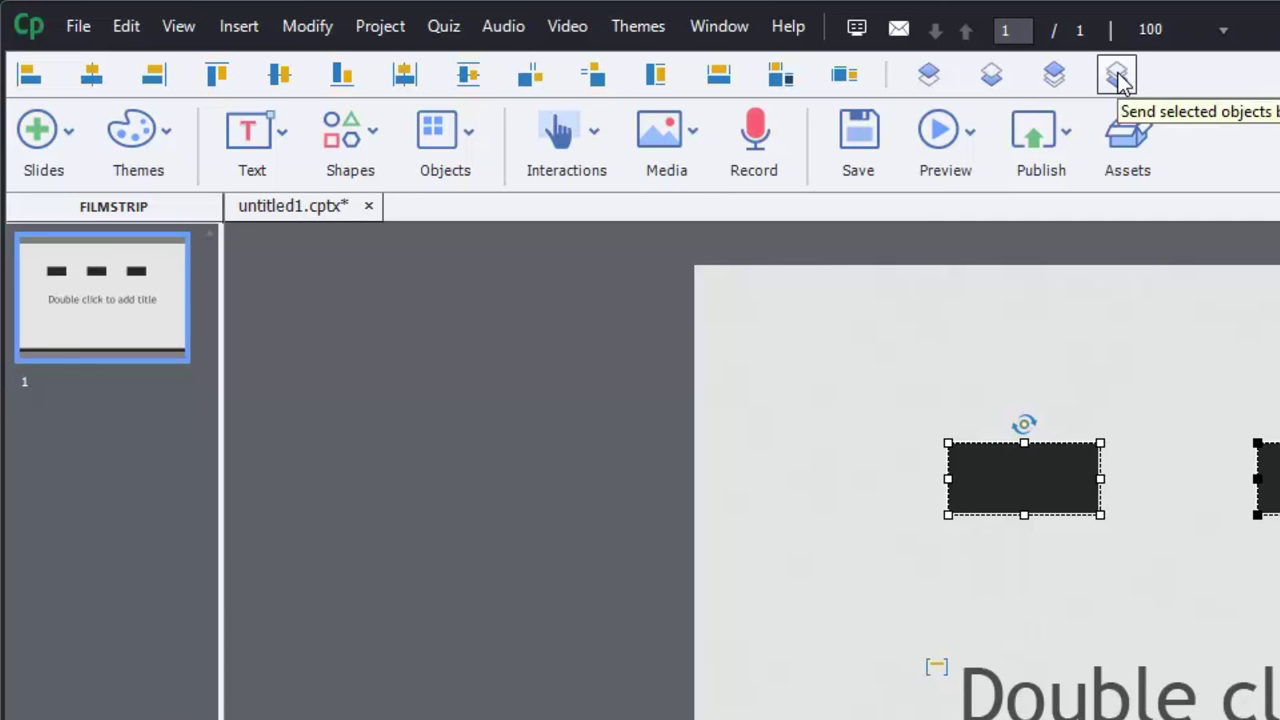
{"action": "left_click", "coordinate": [1118, 78]}
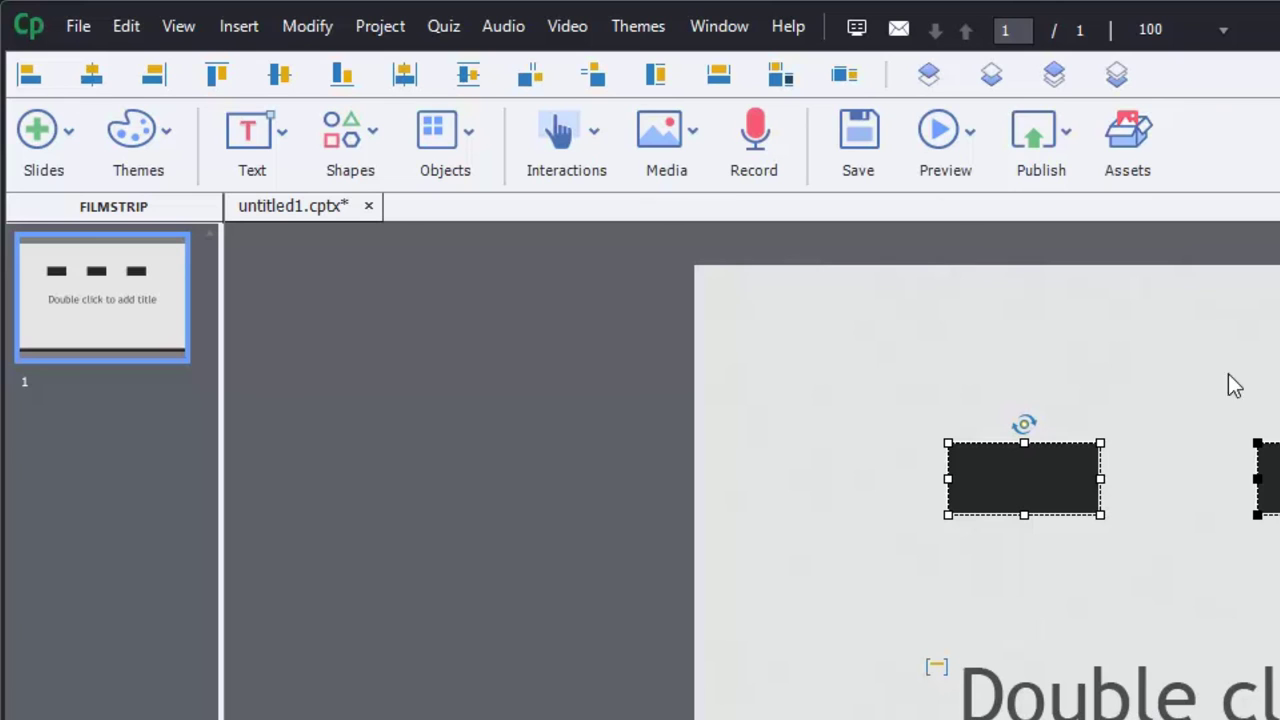
{"action": "left_click", "coordinate": [1056, 78]}
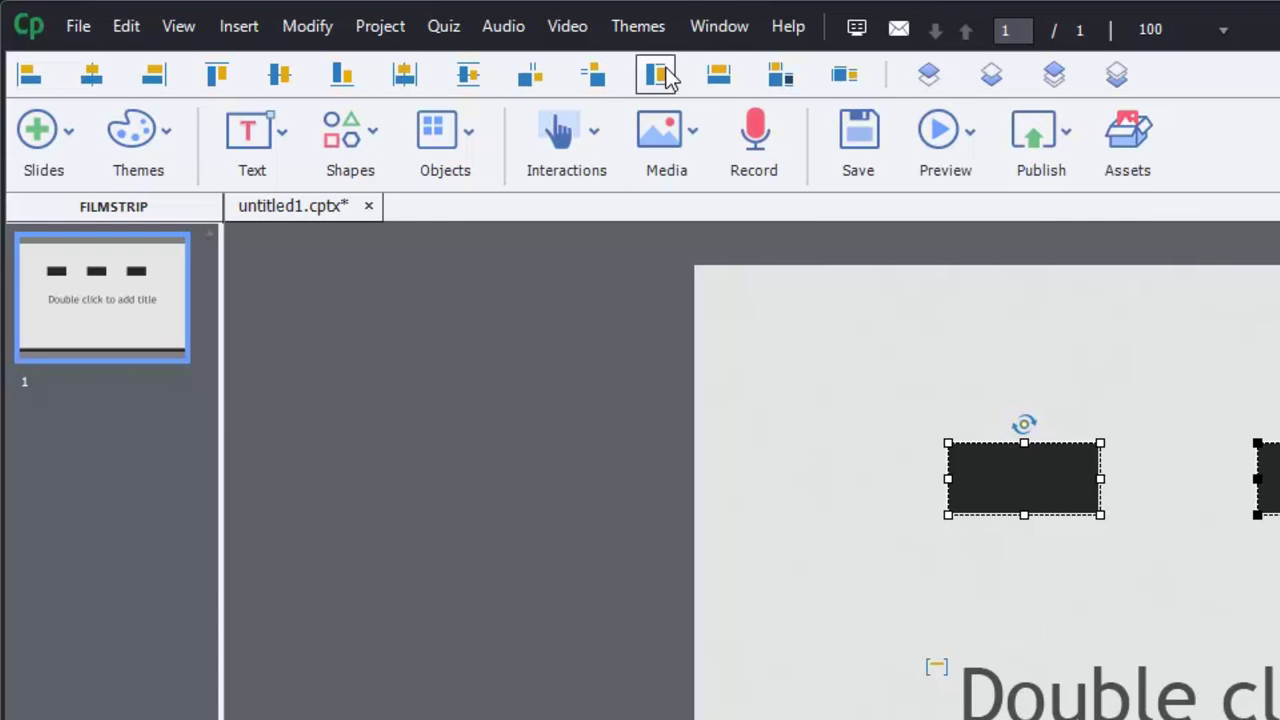
Step: Show the Master Slide panel and switch between its thumbnails and the Filmstrip, ending on Filmstrip
{"action": "left_click", "coordinate": [359, 14]}
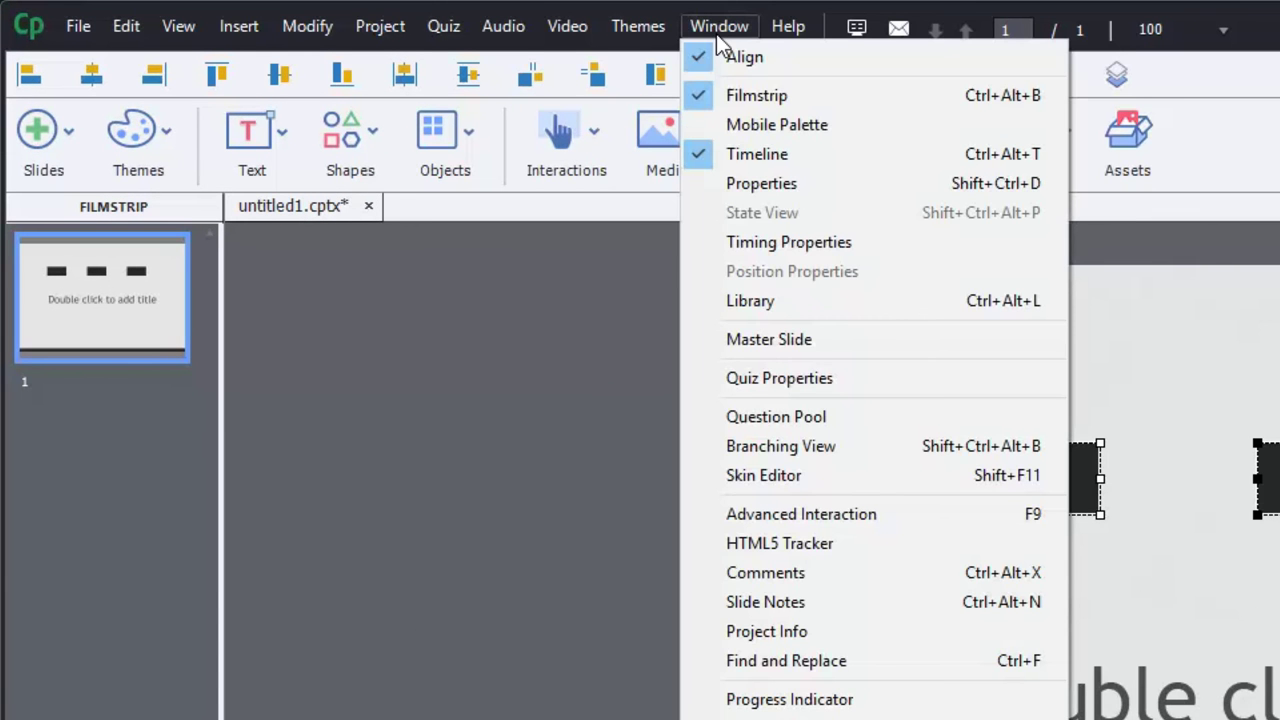
{"action": "left_click", "coordinate": [803, 339]}
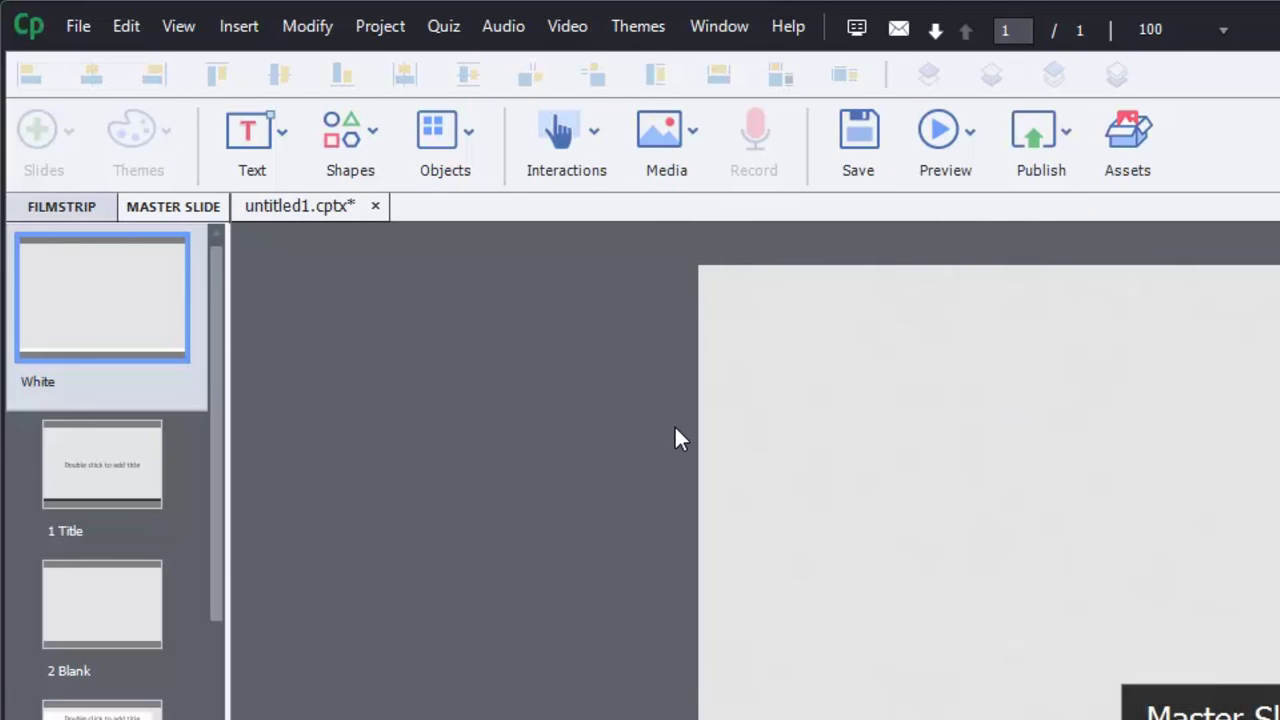
{"action": "left_click", "coordinate": [79, 211]}
{"action": "left_click", "coordinate": [171, 211]}
{"action": "left_click", "coordinate": [50, 202]}
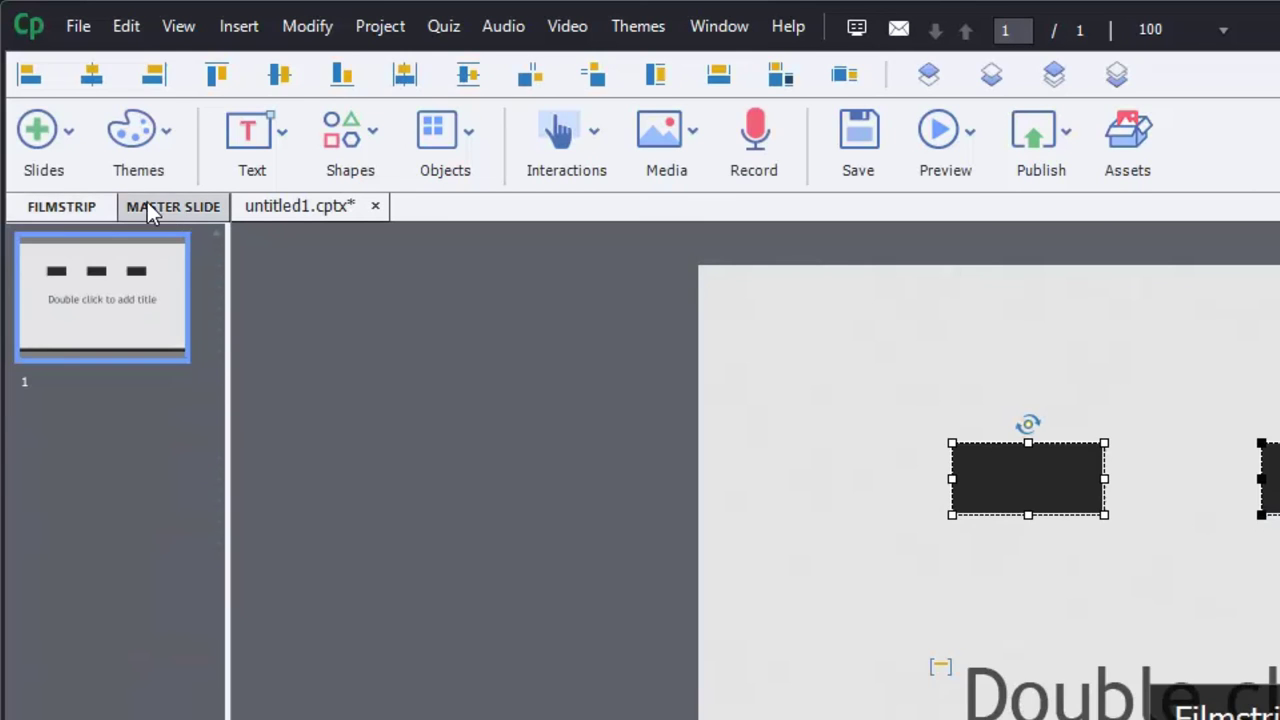
{"action": "left_click", "coordinate": [175, 200]}
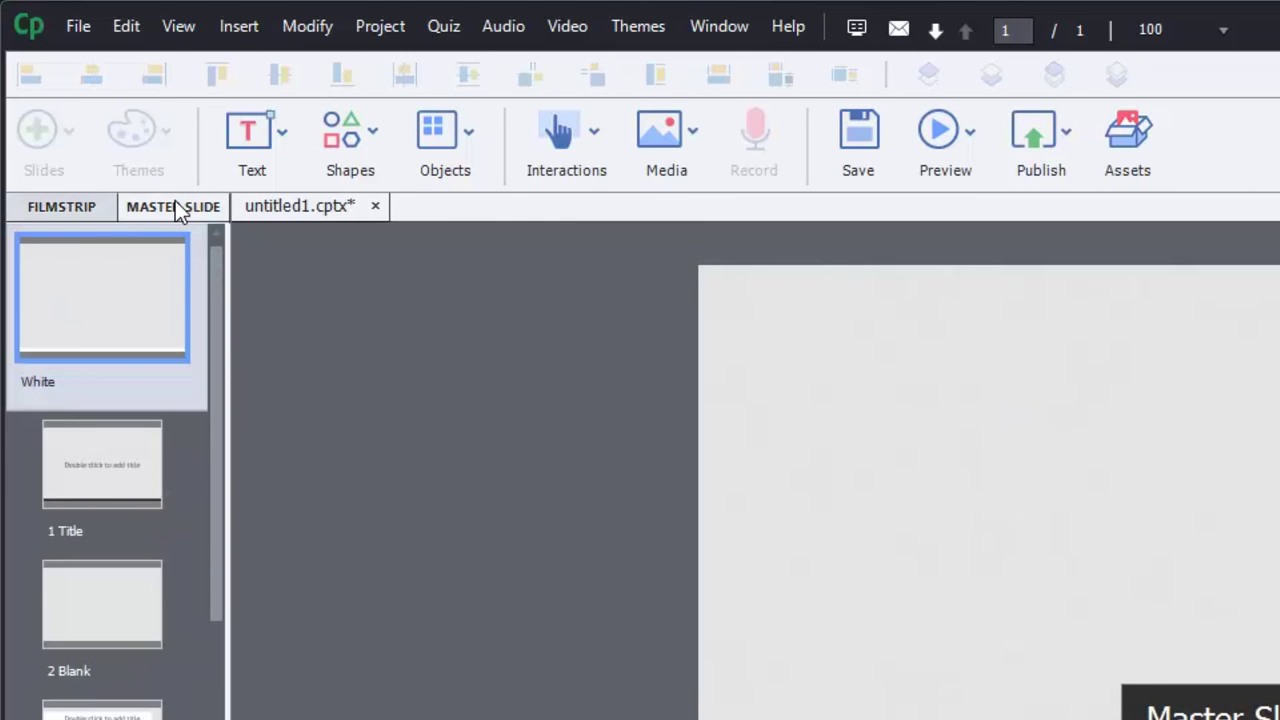
{"action": "left_click", "coordinate": [72, 196]}
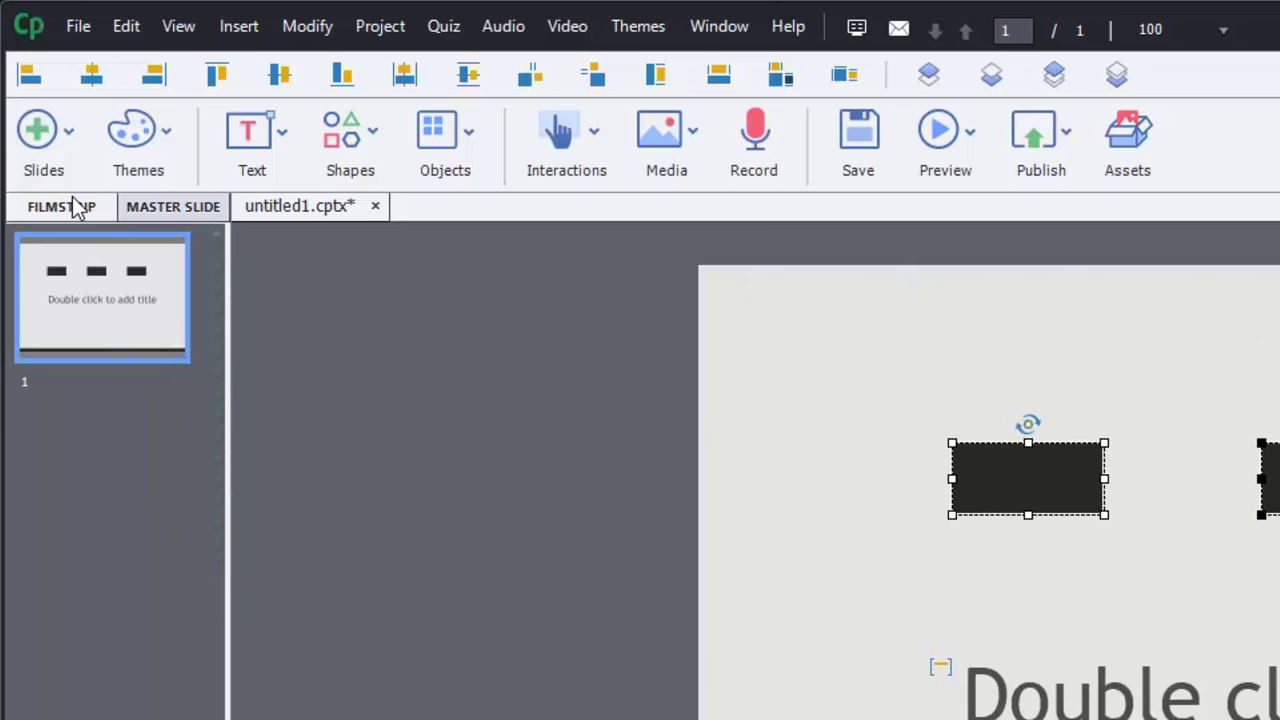
Step: Dock the Properties panel, showing the rectangle's style, fill and stroke settings
{"action": "left_click", "coordinate": [707, 30]}
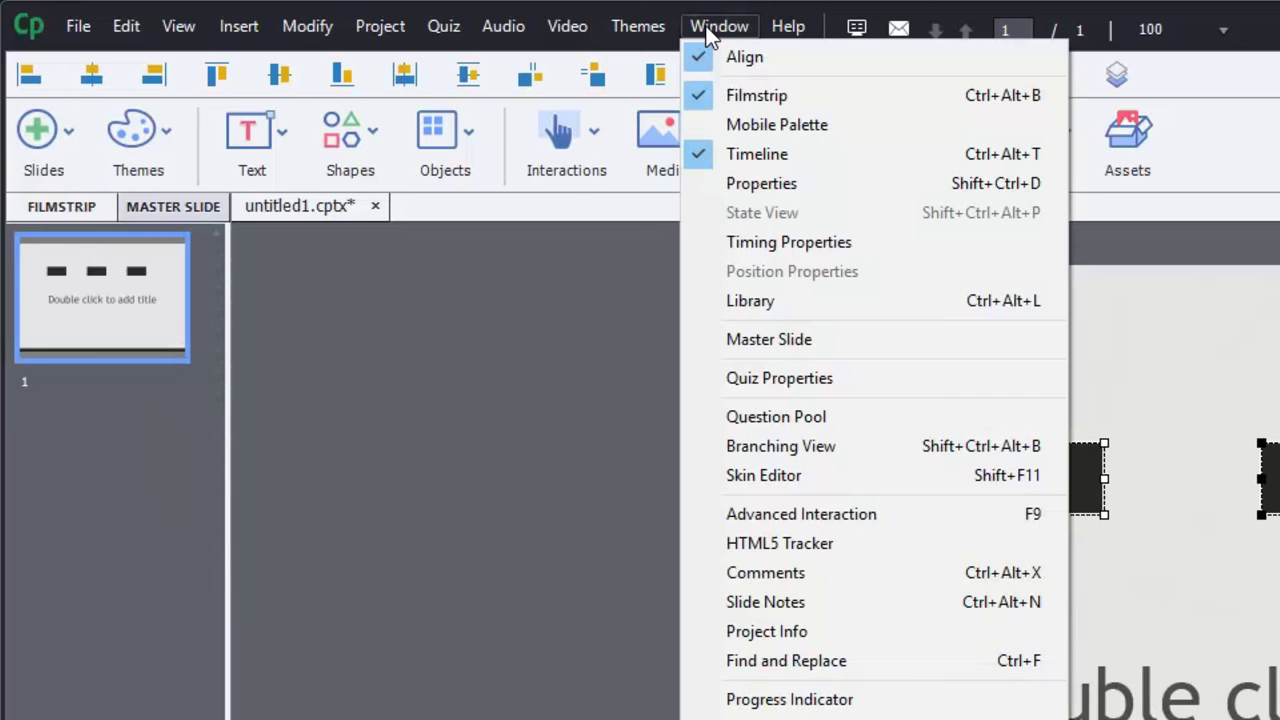
{"action": "left_click", "coordinate": [770, 190]}
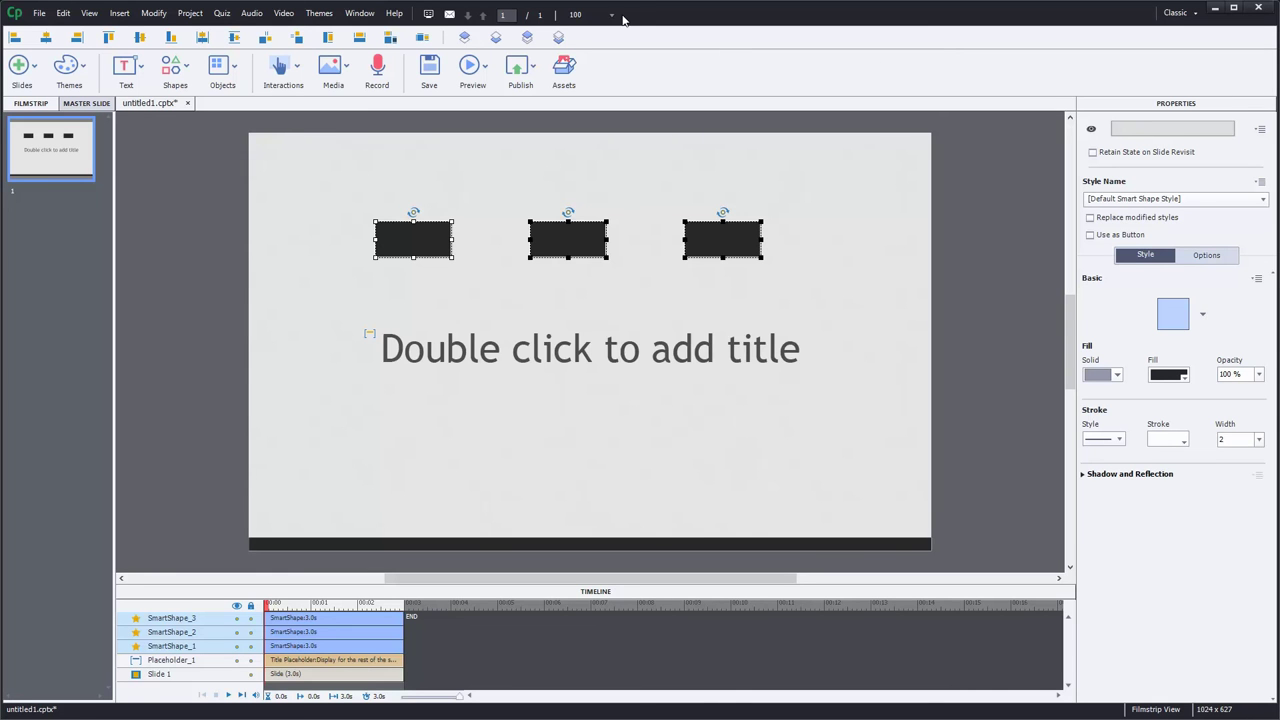
Step: Add the Timing panel and select the third rectangle to see its 3 sec display time
{"action": "left_click", "coordinate": [359, 13]}
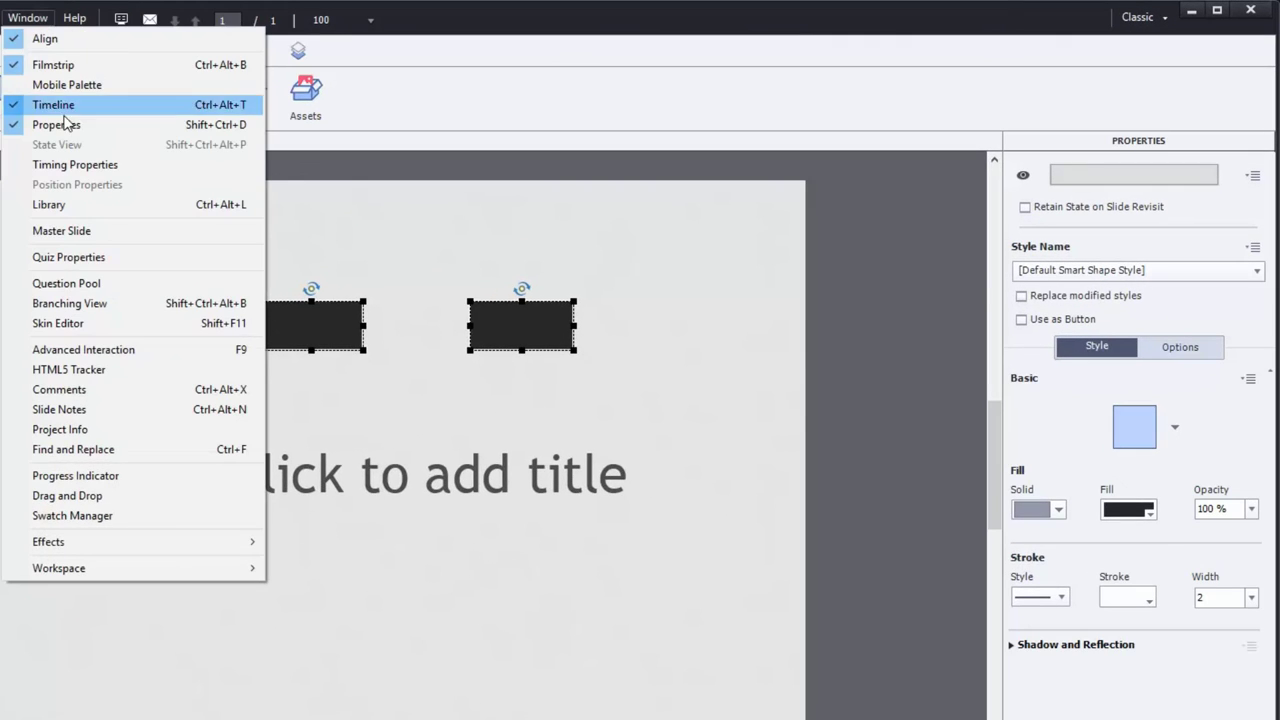
{"action": "left_click", "coordinate": [75, 166]}
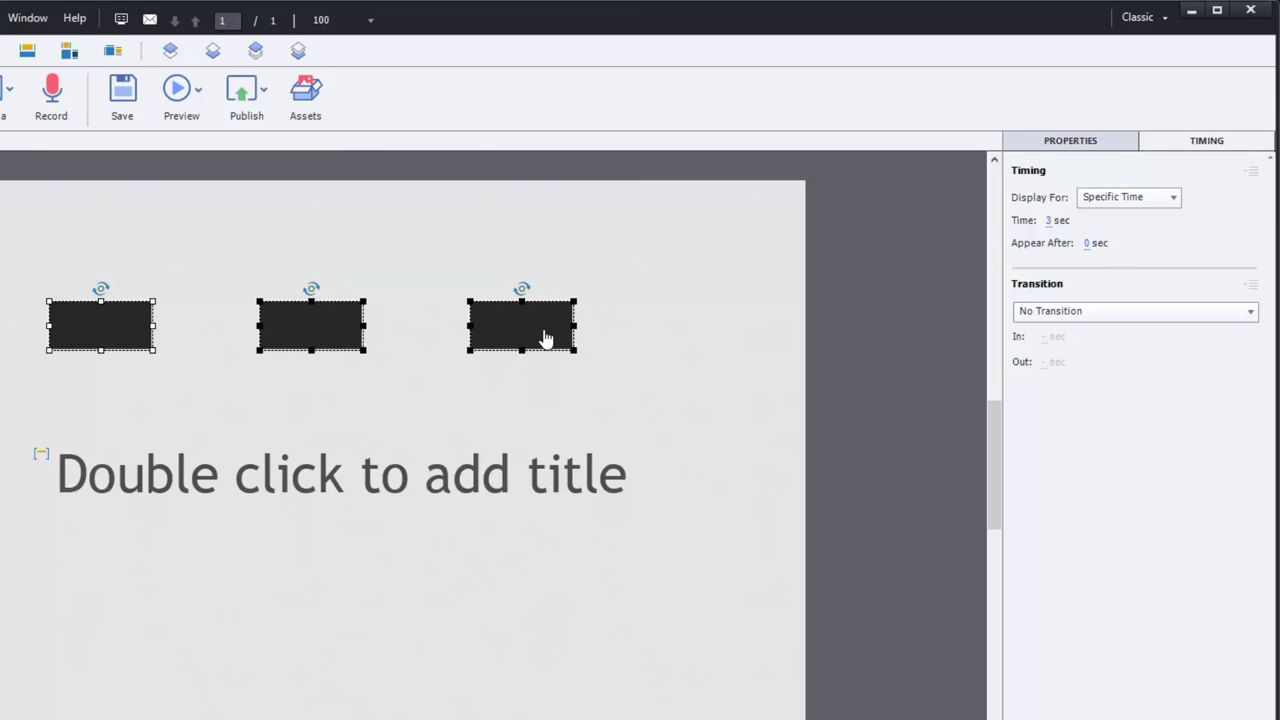
{"action": "left_click", "coordinate": [611, 331]}
{"action": "left_click", "coordinate": [570, 335]}
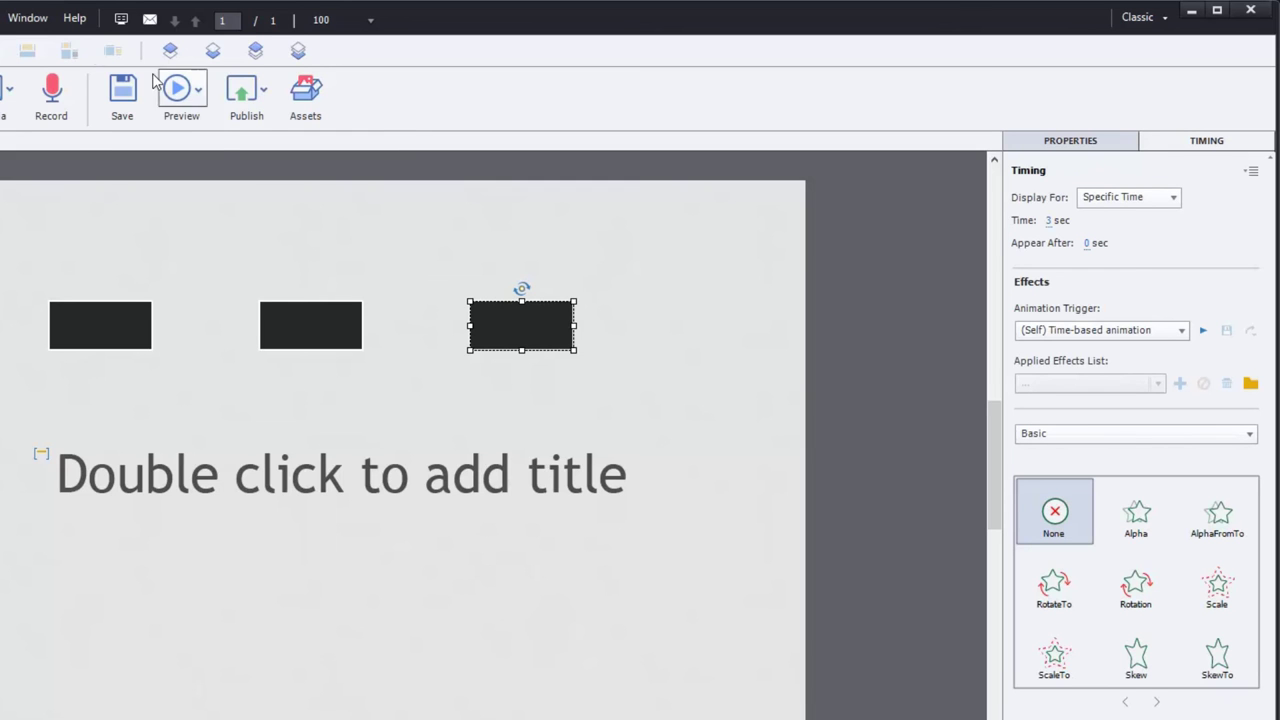
Step: Add the Quiz and Drag and Drop panels as docked tabs, then deselect the rectangle
{"action": "left_click", "coordinate": [32, 21]}
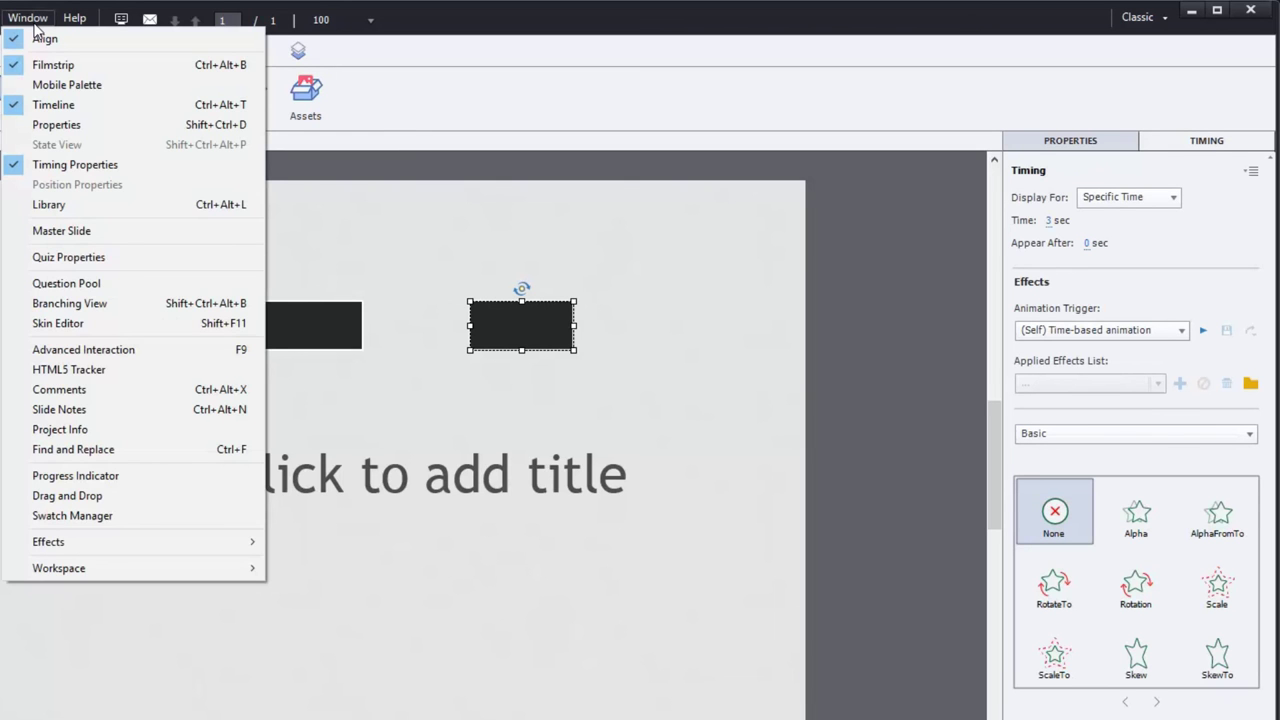
{"action": "left_click", "coordinate": [67, 257]}
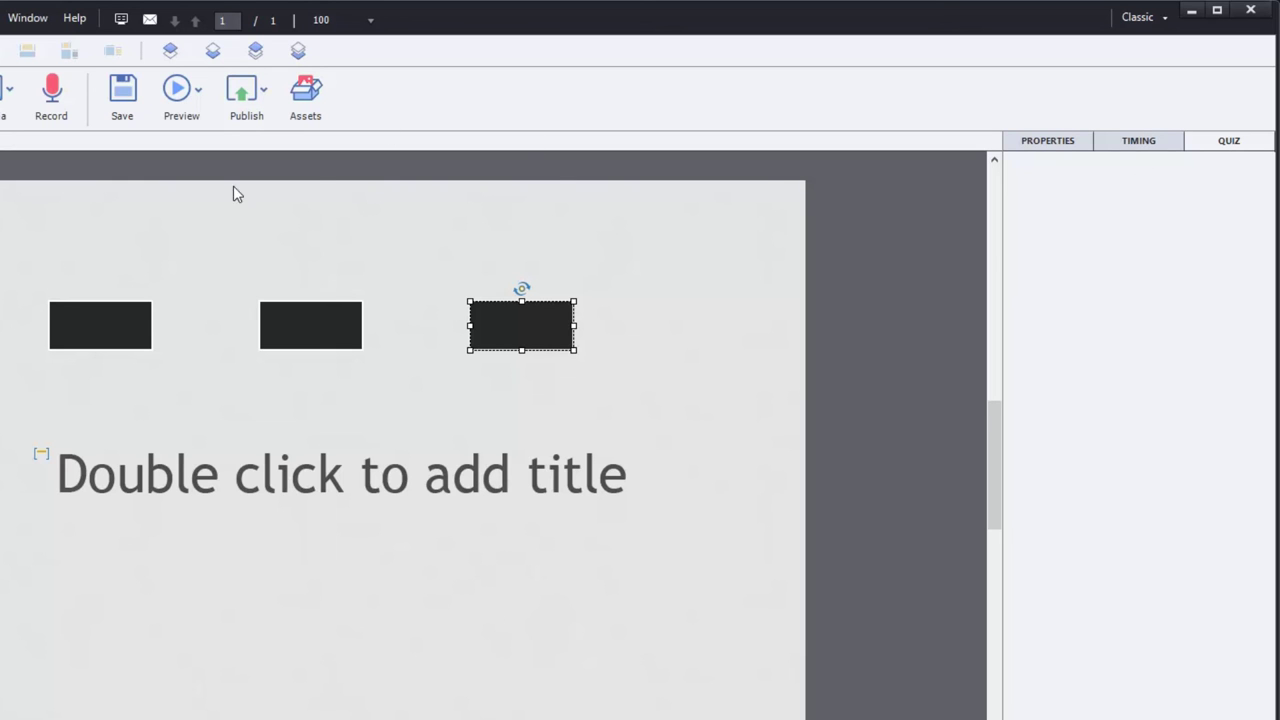
{"action": "left_click", "coordinate": [40, 21]}
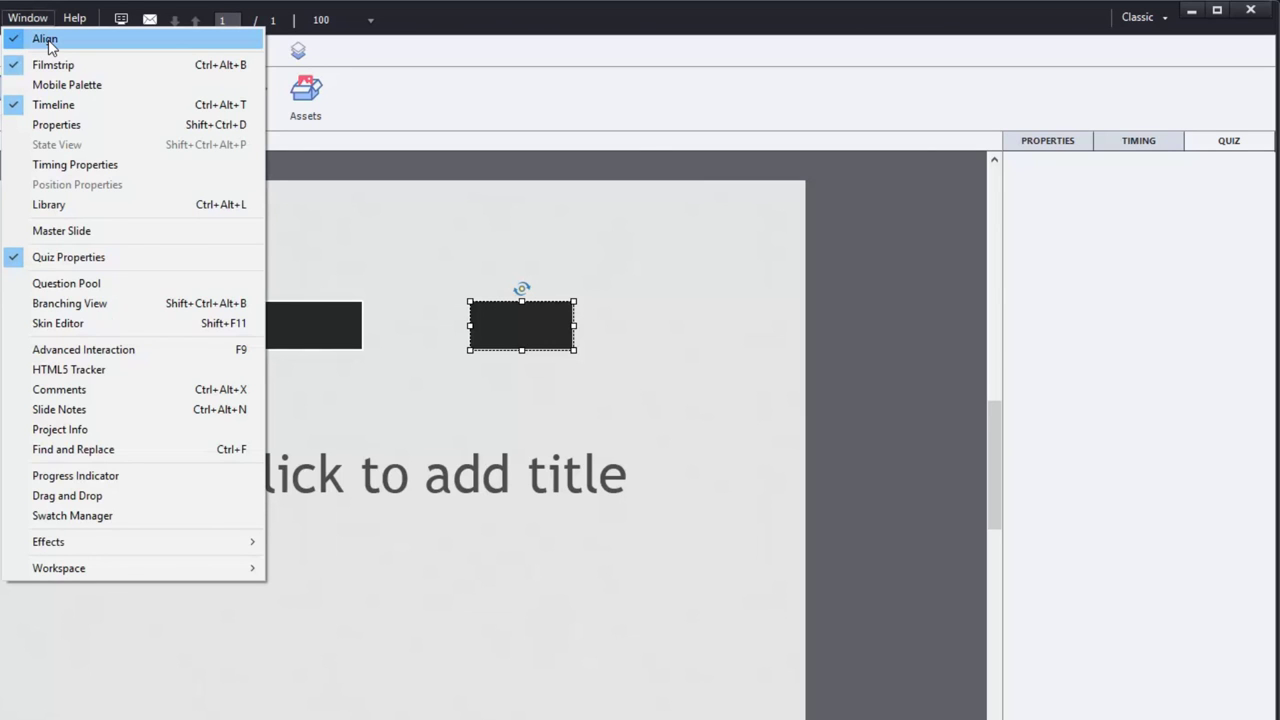
{"action": "left_click", "coordinate": [122, 496]}
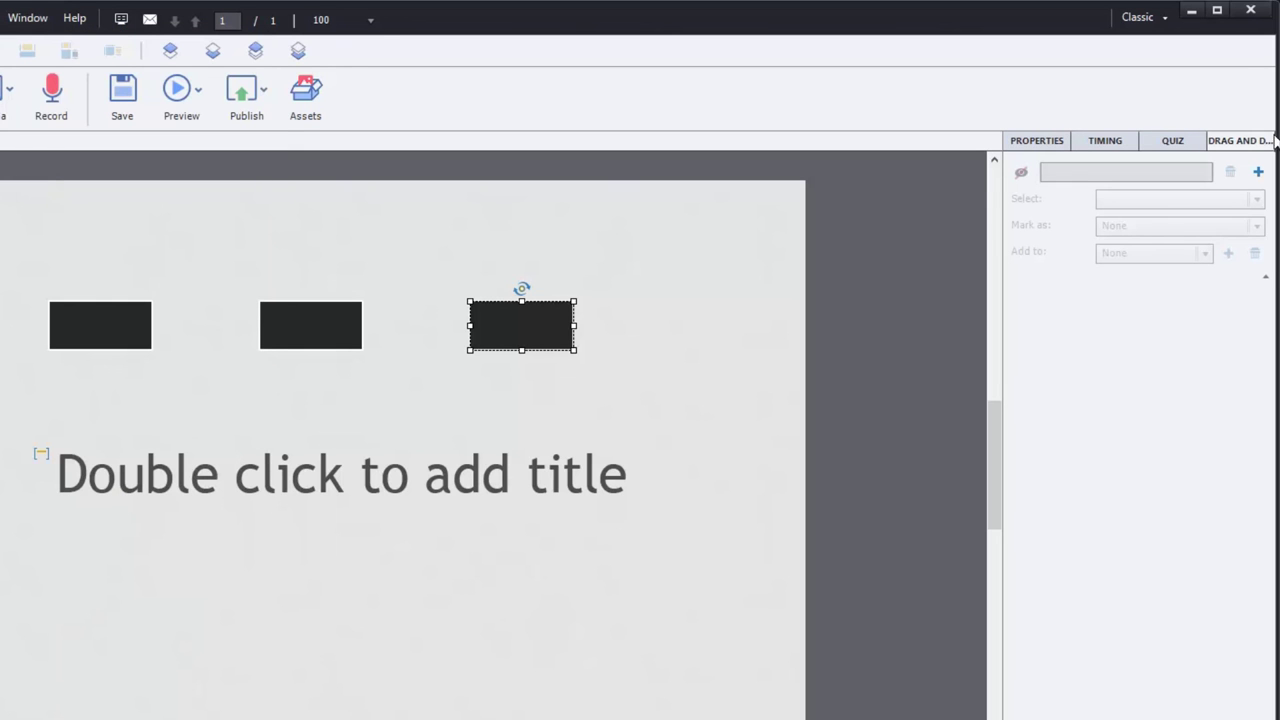
{"action": "left_click", "coordinate": [411, 258]}
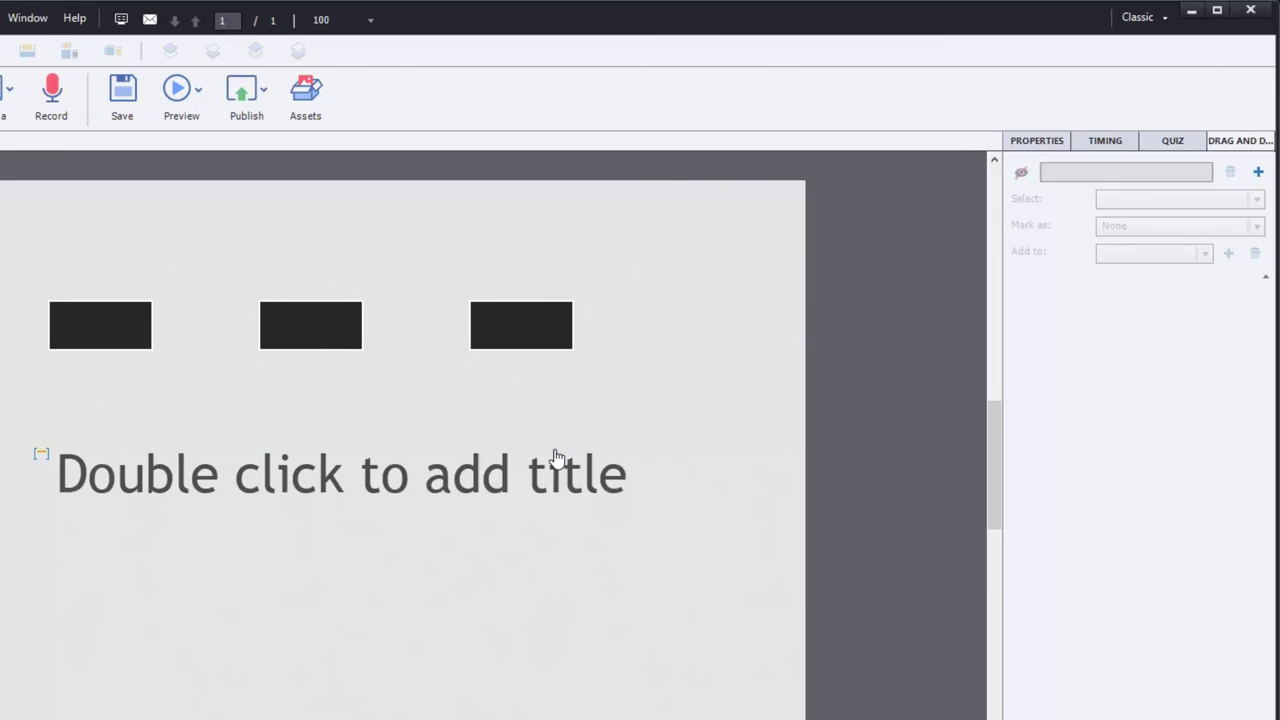
Step: Add the Question Pool and Slide Notes panels from the Window menu, docking them beside the Timeline
{"action": "left_click", "coordinate": [27, 19]}
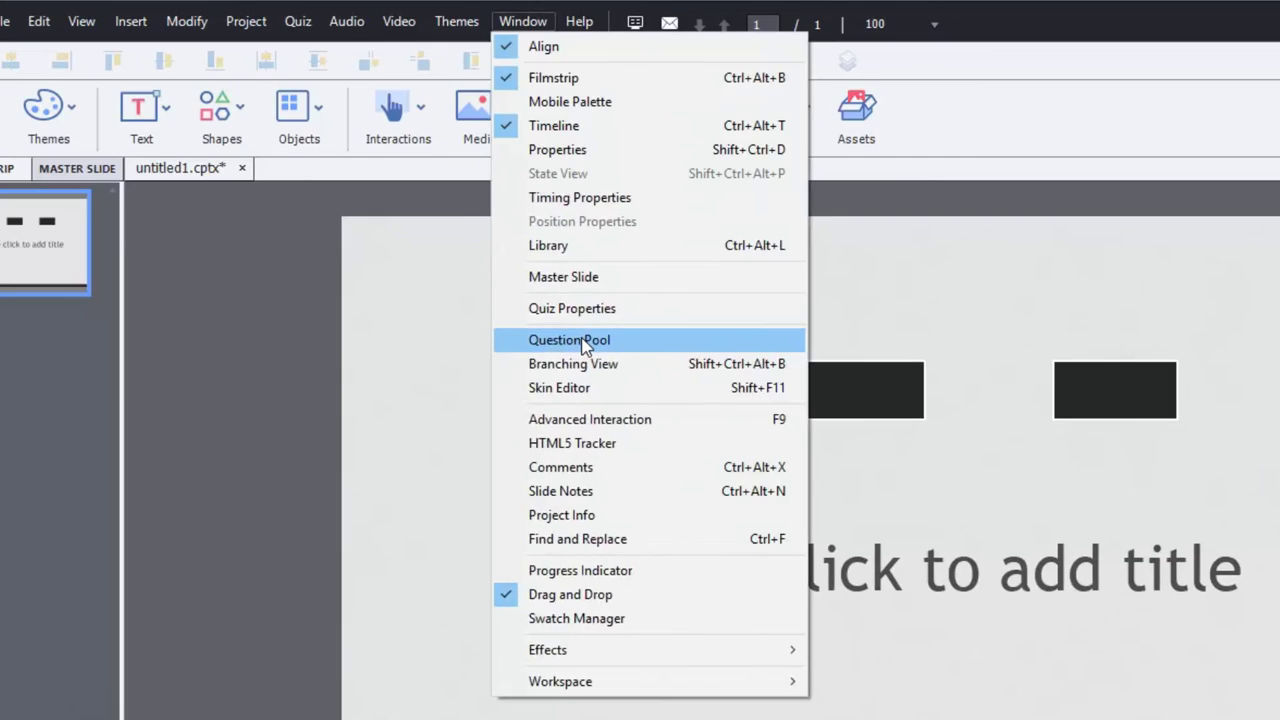
{"action": "left_click", "coordinate": [66, 283]}
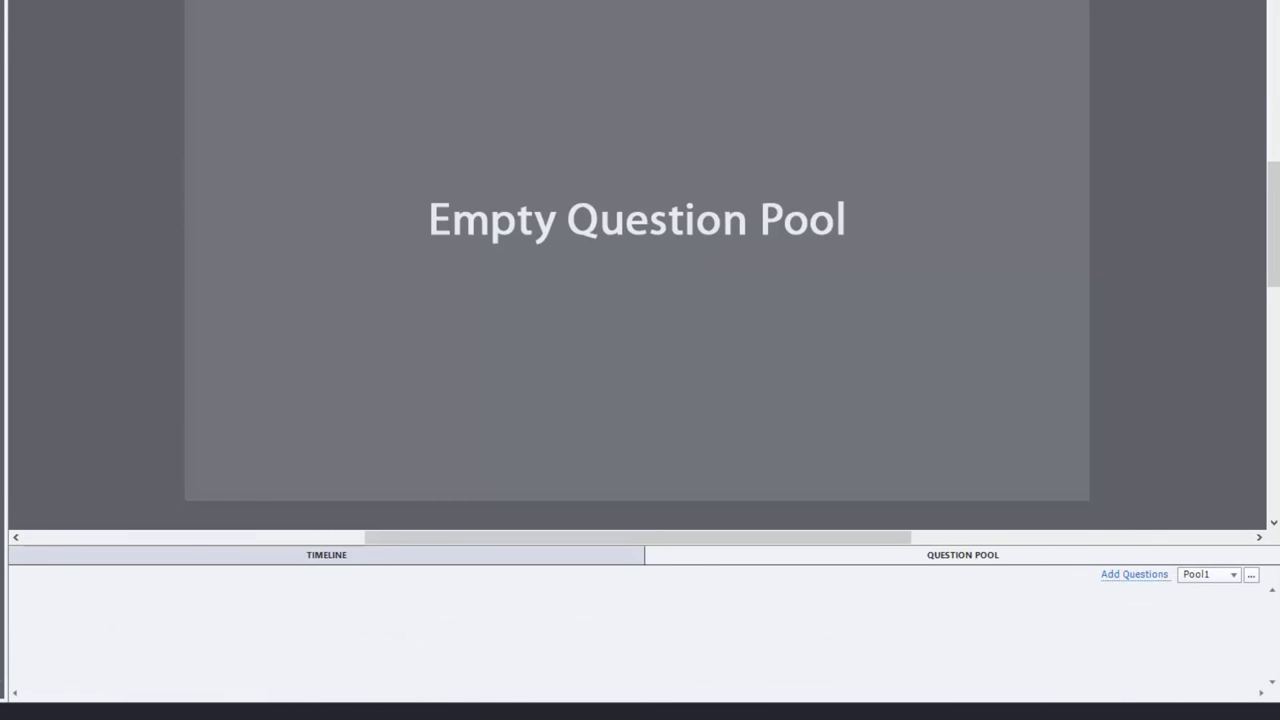
{"action": "left_click", "coordinate": [345, 20]}
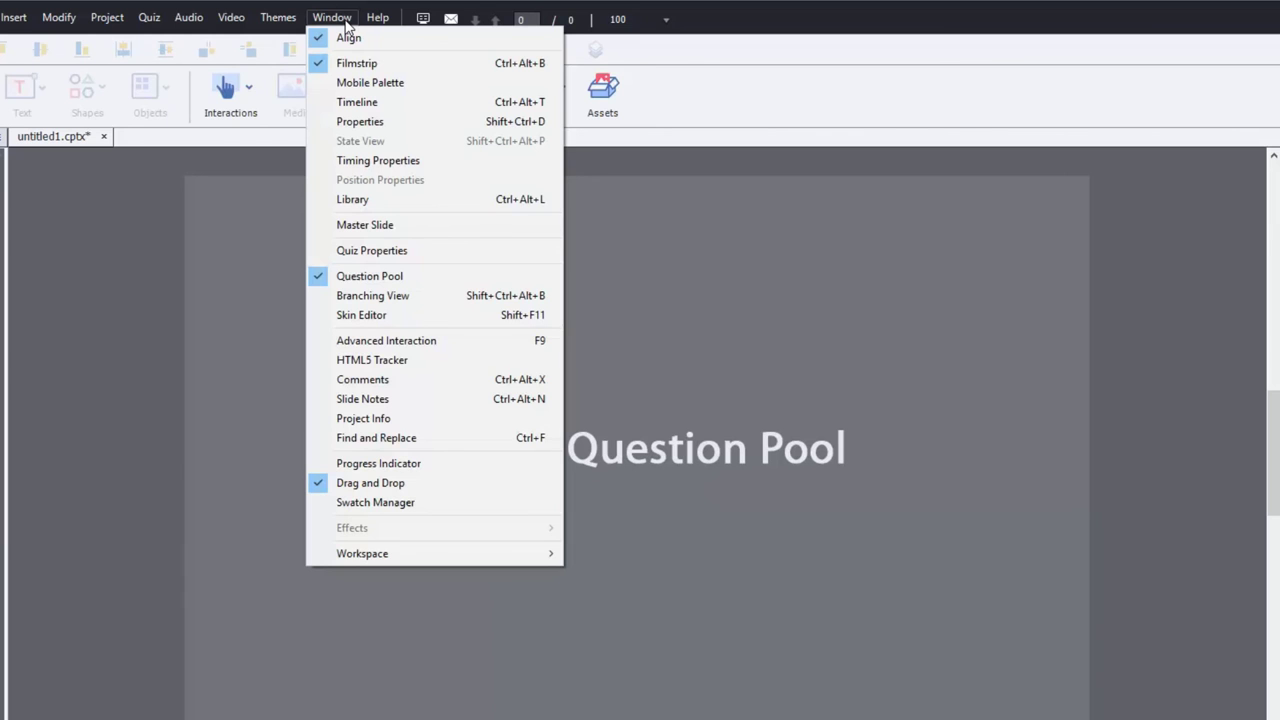
{"action": "left_click", "coordinate": [383, 402]}
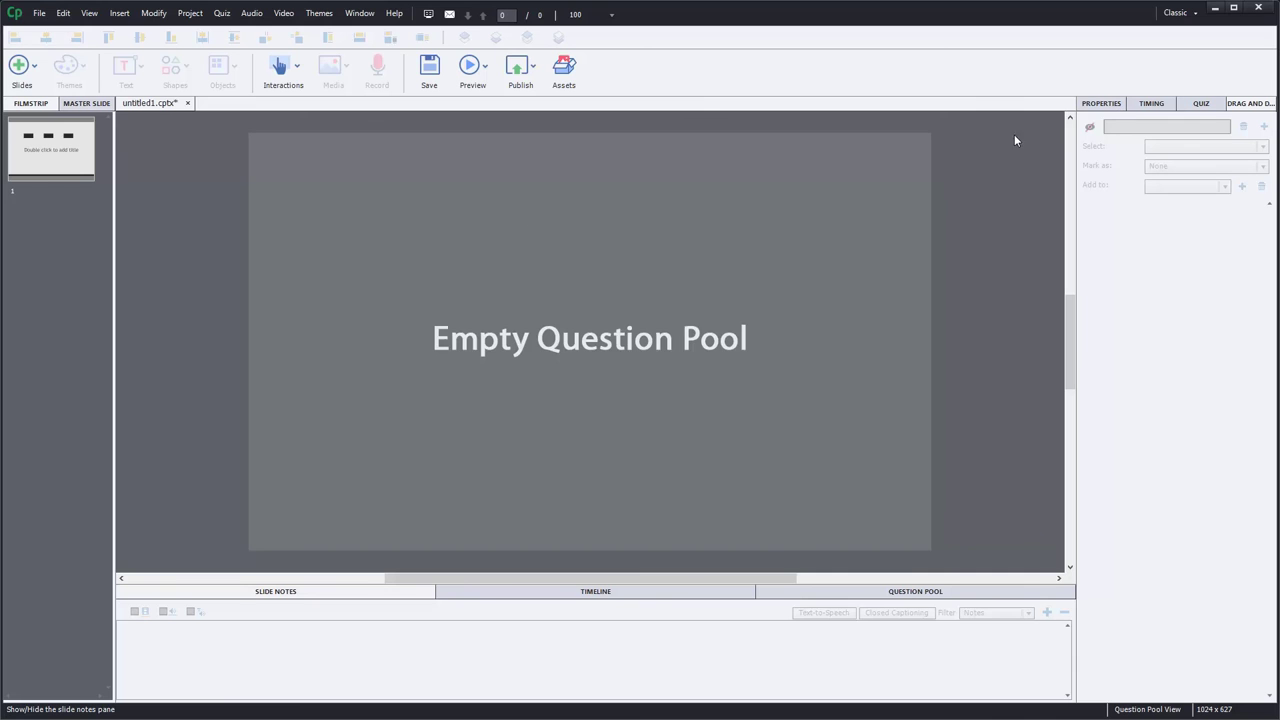
Step: Select the slide 1 thumbnail to show its three rectangles on the canvas again
{"action": "left_click", "coordinate": [54, 146]}
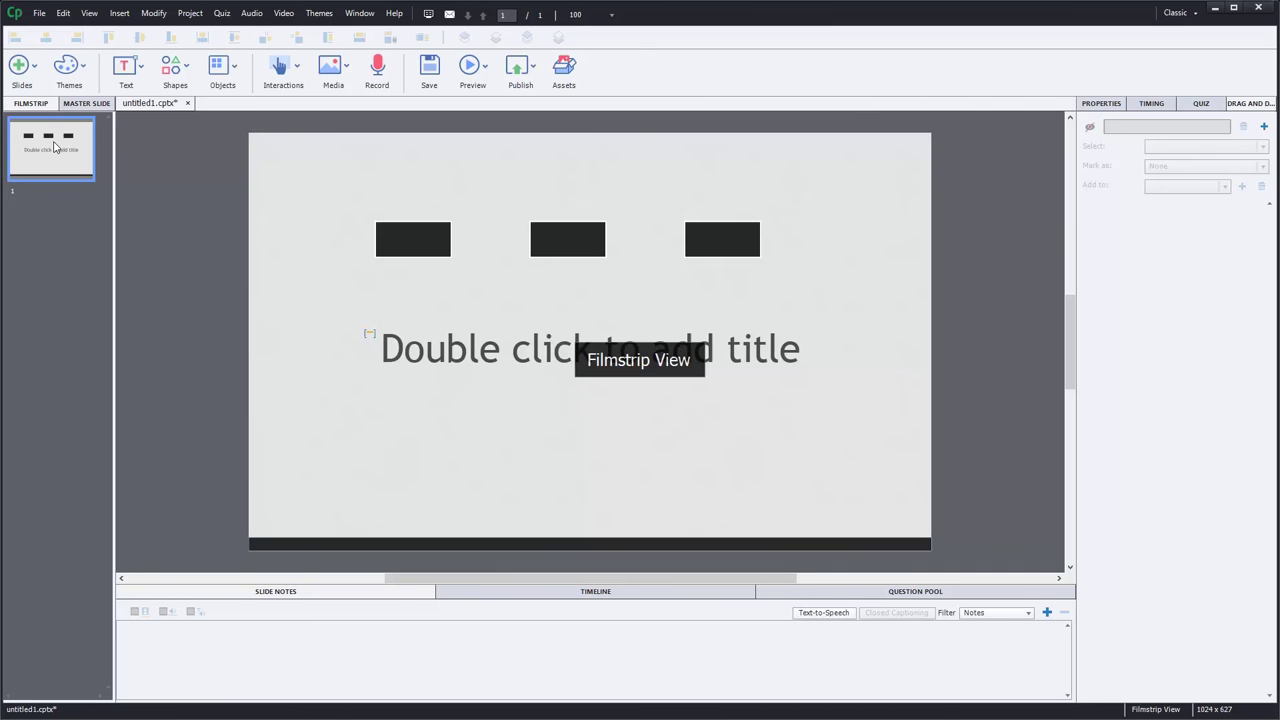